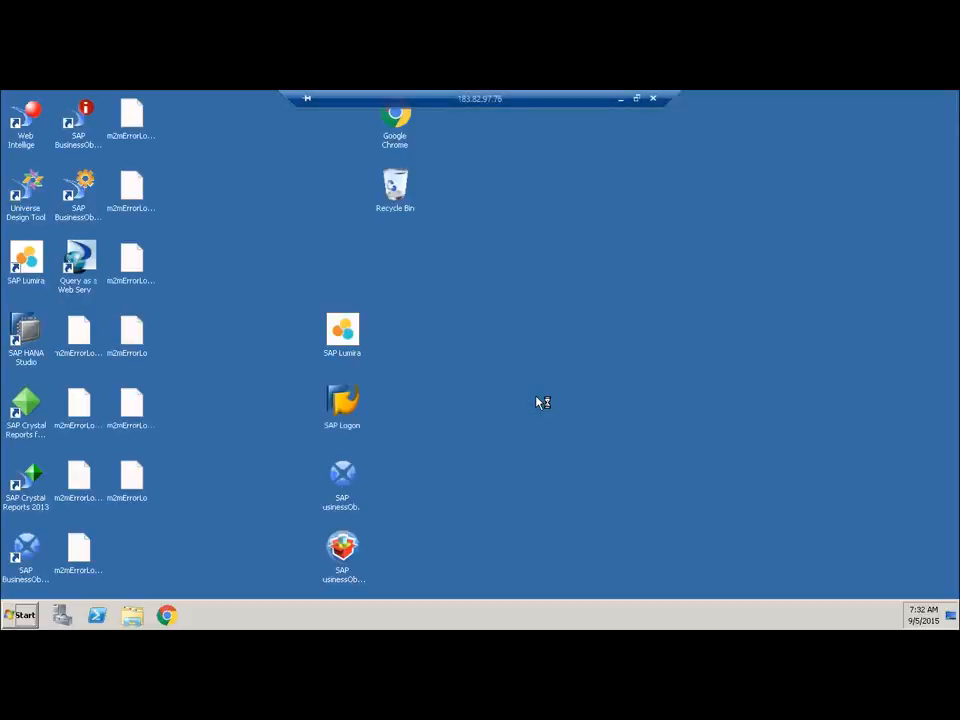
right_click(604, 219)
left_click(625, 247)
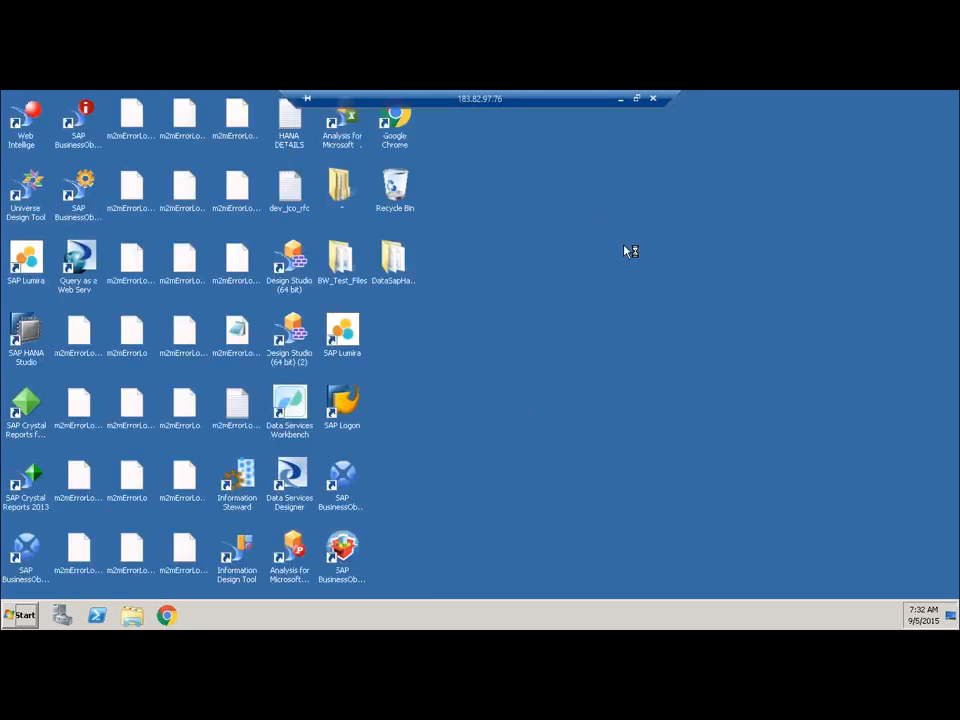
right_click(625, 251)
left_click(643, 279)
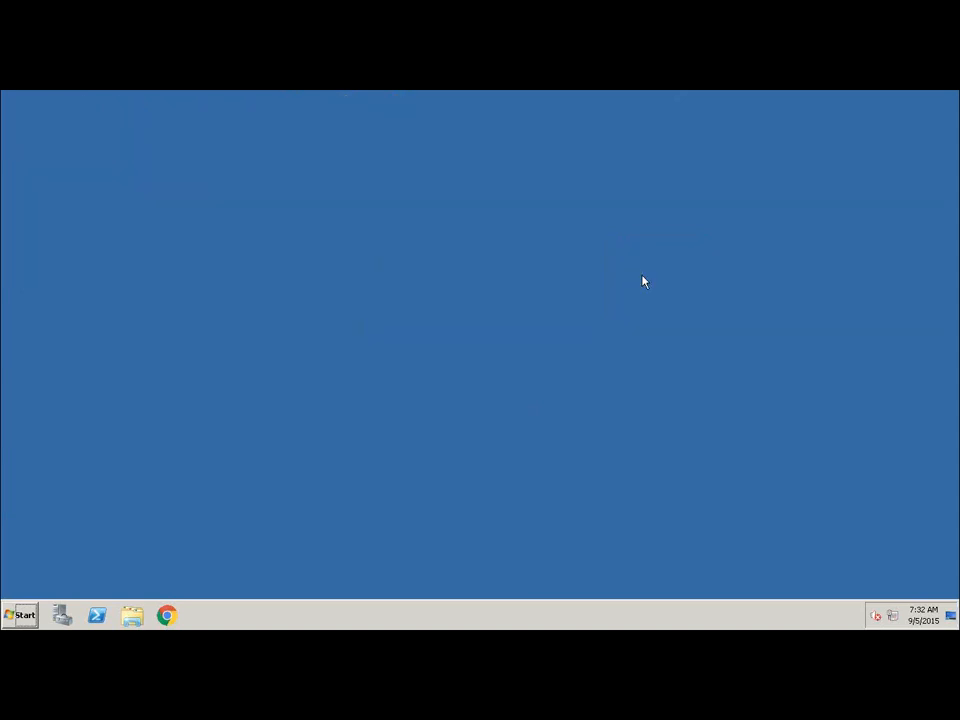
right_click(580, 210)
left_click(598, 248)
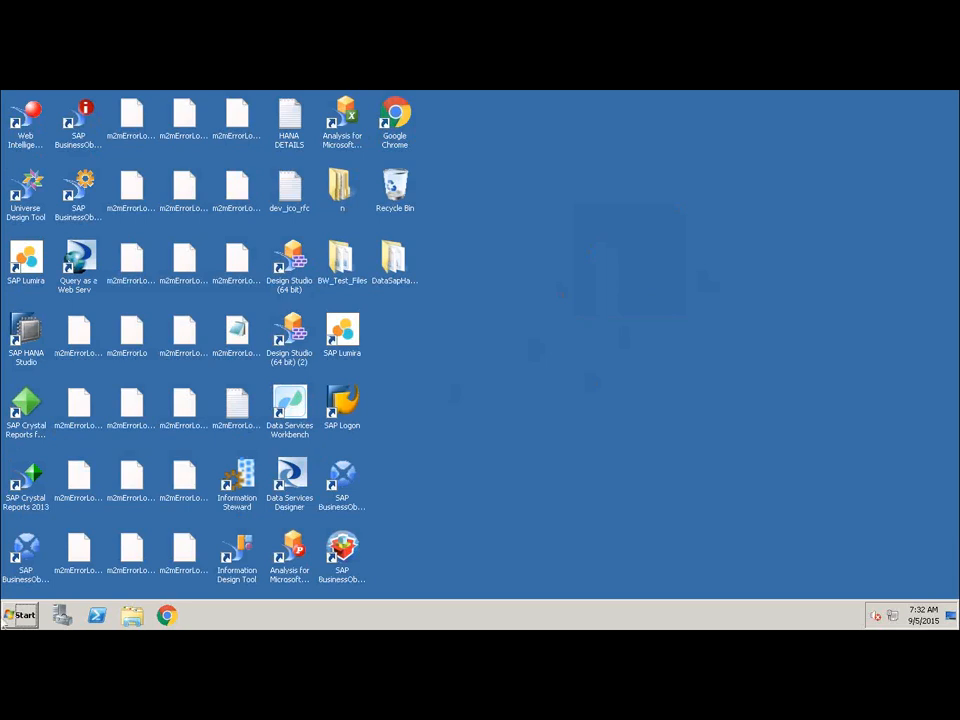
Look through the installed programs listed under SAP Data Services 4.2.
left_click(20, 614)
left_click(84, 562)
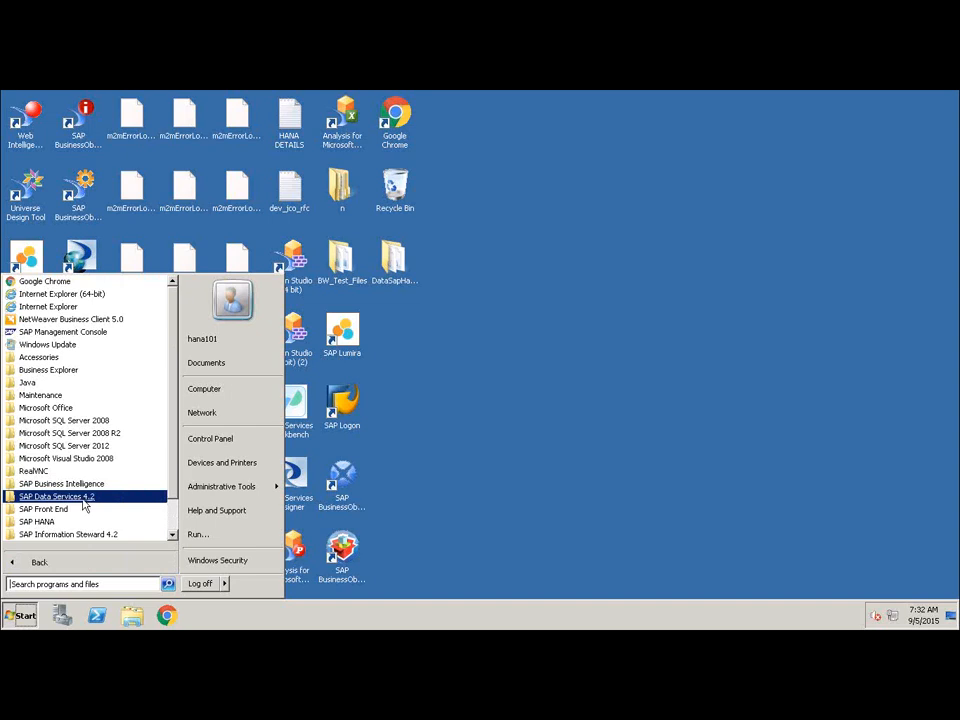
left_click(100, 498)
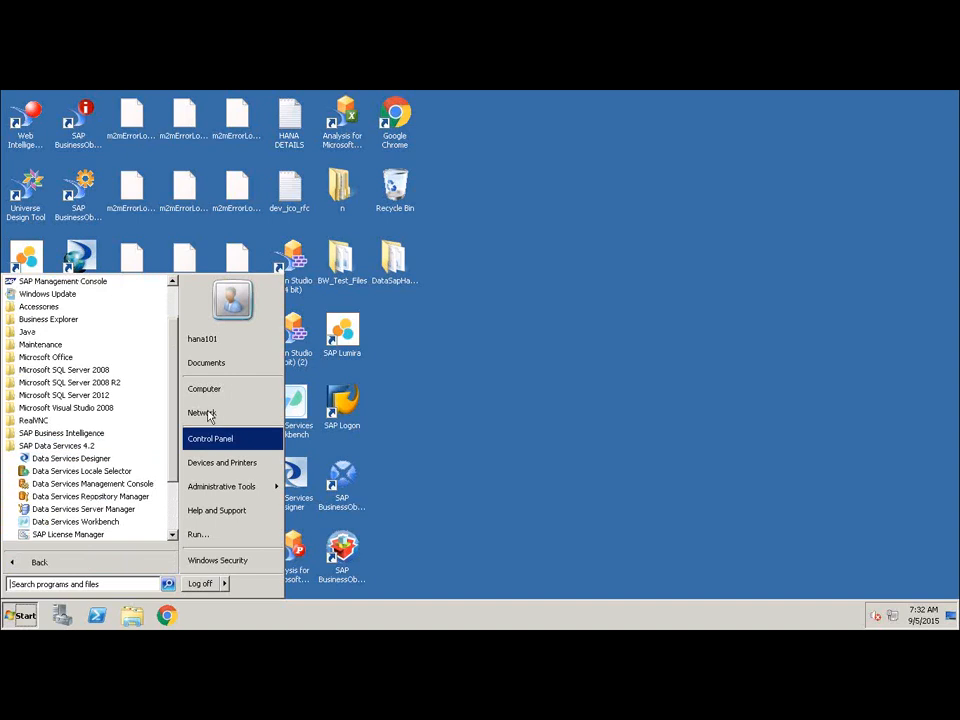
scroll(177, 448, "down", 2)
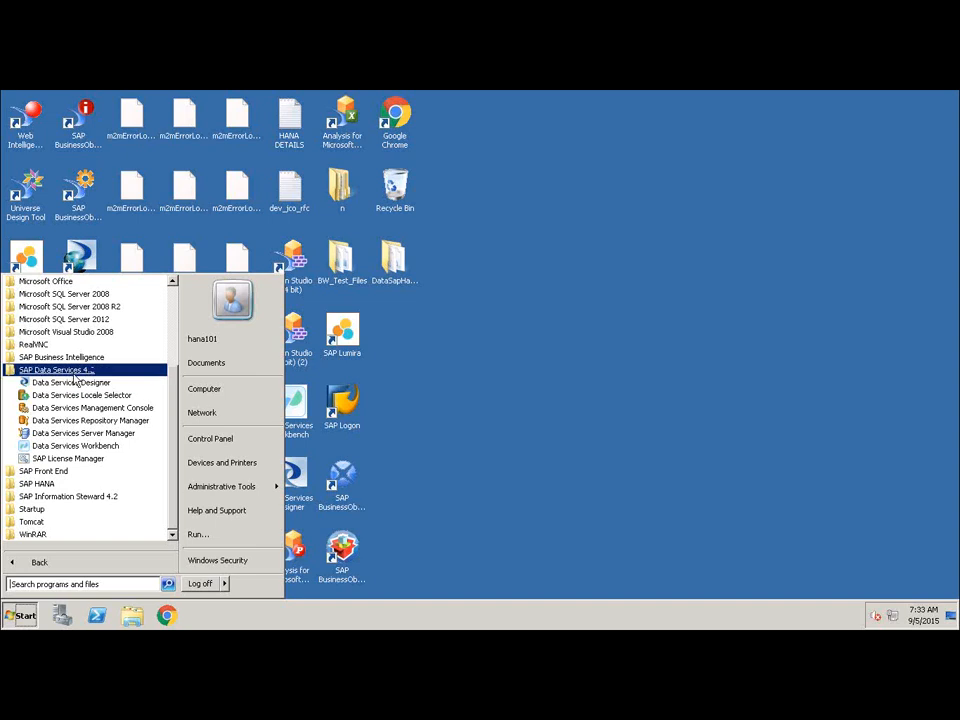
left_click(70, 372)
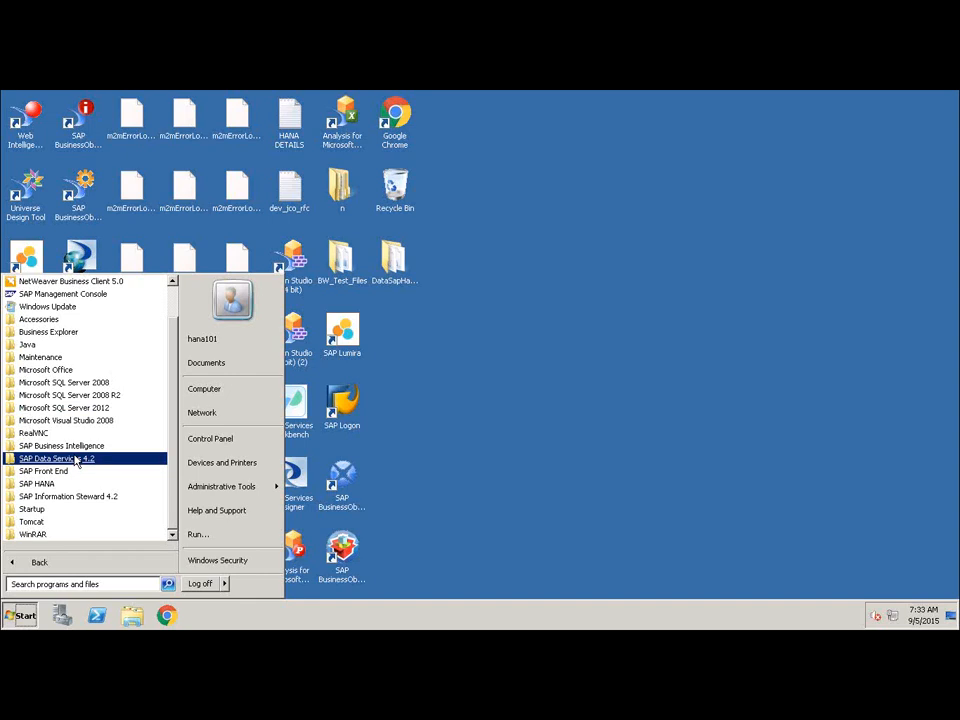
Look through the installed SAP BusinessObjects BI platform 4 programs under SAP Business Intelligence.
left_click(68, 446)
left_click(70, 446)
left_click(70, 447)
left_click(70, 458)
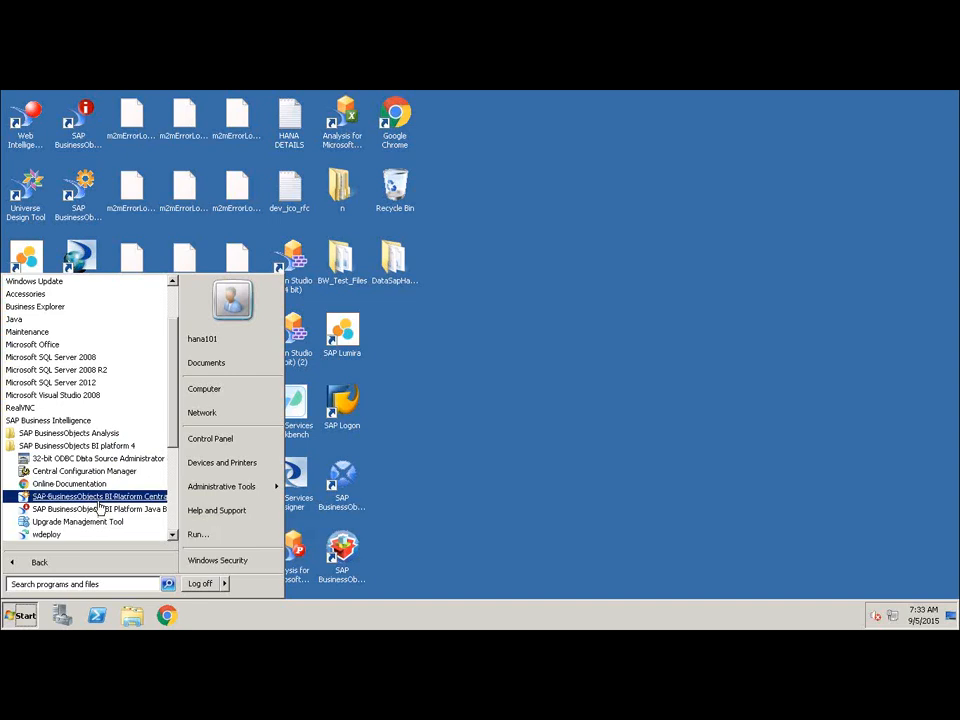
left_click(500, 392)
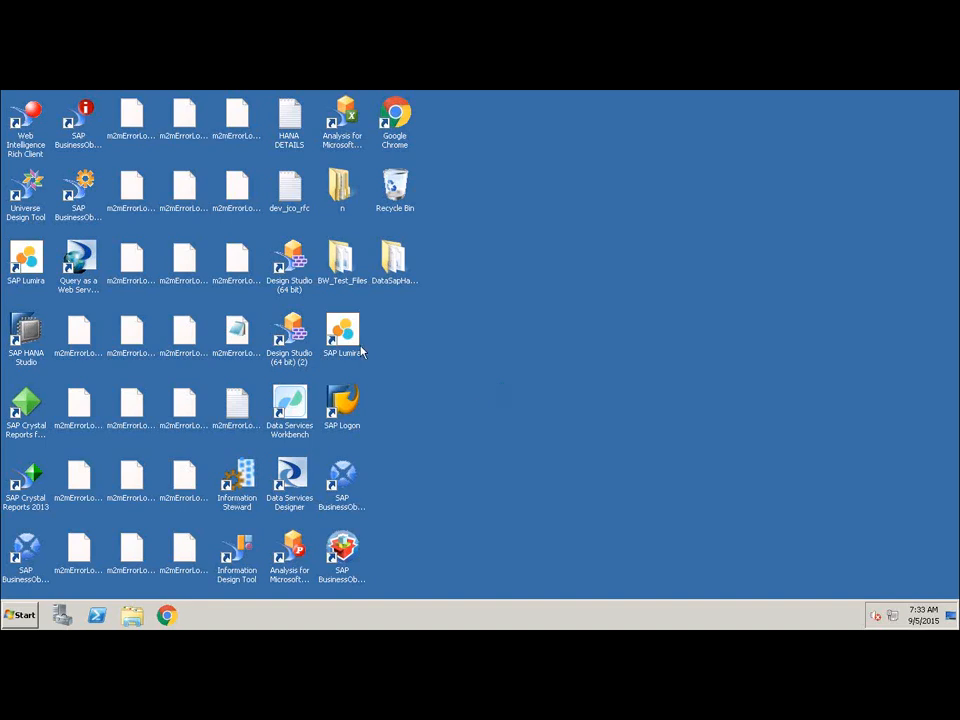
Open the SAP BusinessObjects Central Management Console and fill in the user name hanauser.
left_click(78, 200)
double_click(78, 200)
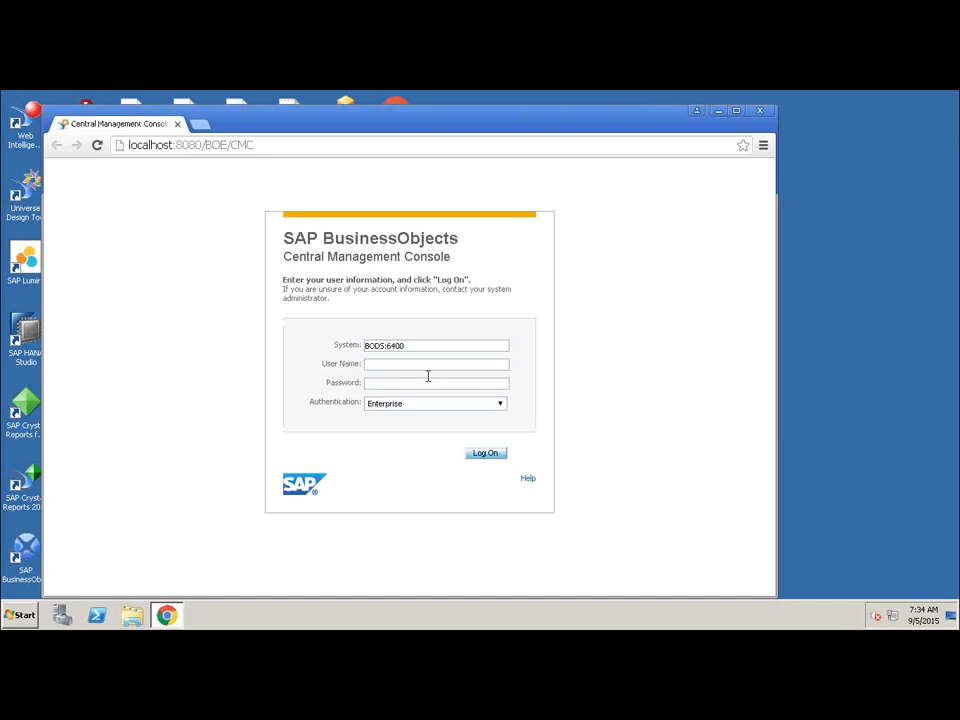
left_click(425, 367)
type("hne")
key("BackSpace")
key("BackSpace")
key("BackSpace")
key("Down")
key("Down")
key("Return")
Enter the account password and try to log on to the Central Management Console.
left_click(409, 382)
type("*******")
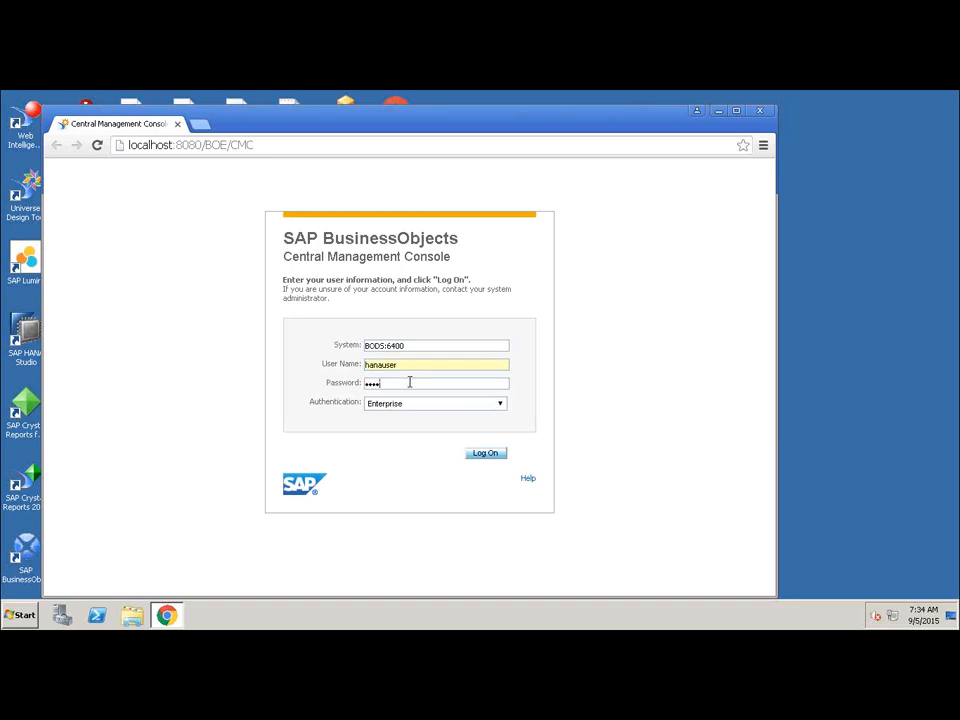
type("*****")
key("Return")
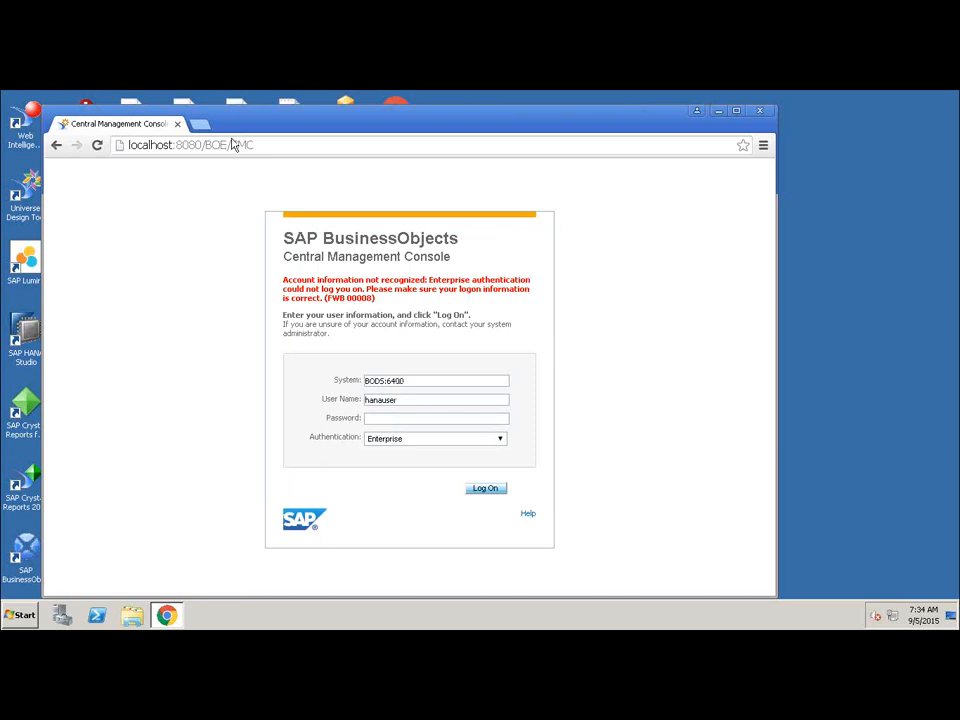
Check the BusinessObjects logon details in the HANA DETAILS text file and close it.
left_click_drag(416, 225, 414, 223)
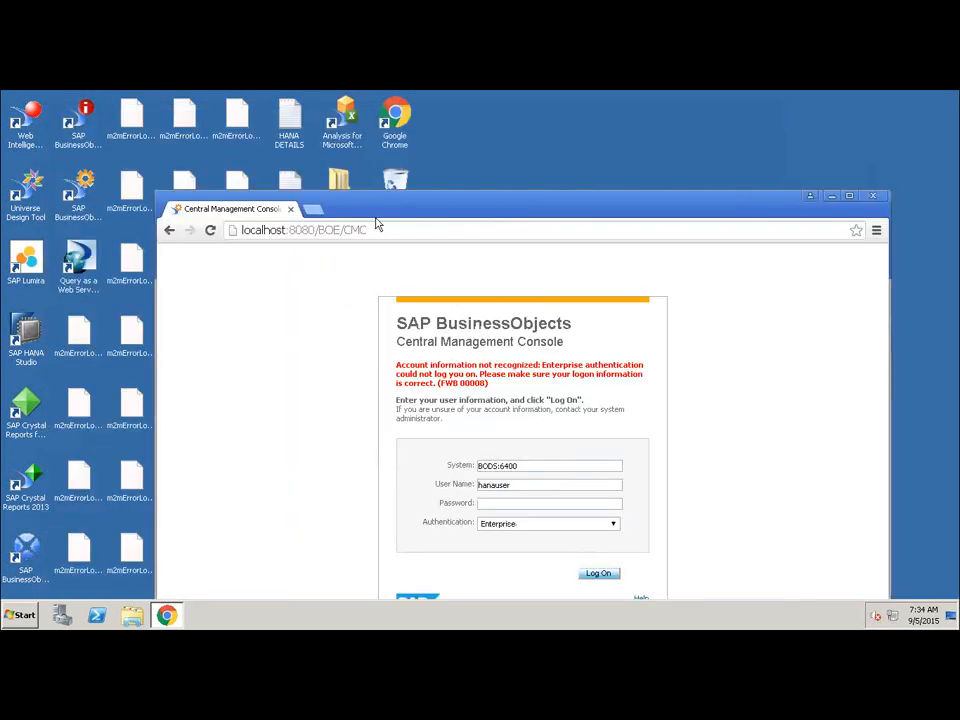
double_click(300, 142)
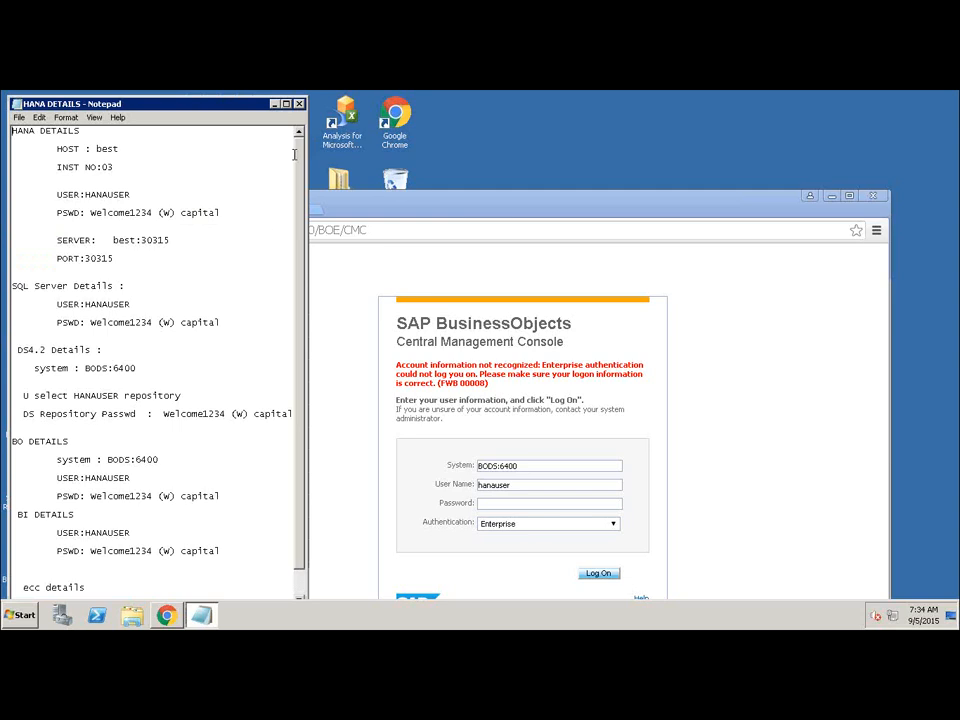
left_click(300, 104)
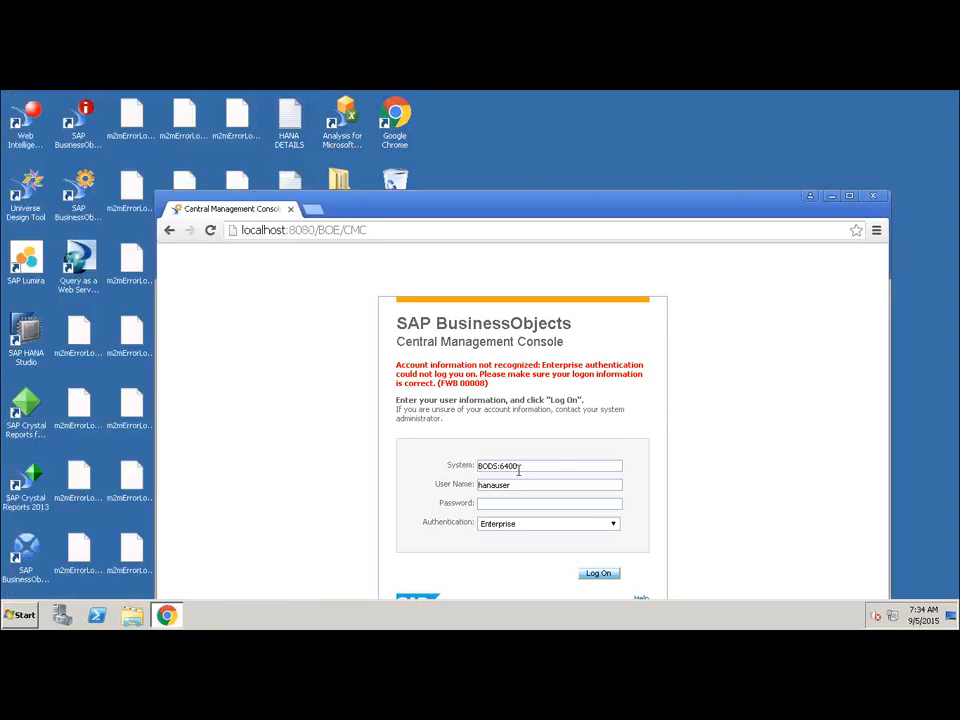
Log on to the Central Management Console with the account password and decline saving it in the browser.
type("••••••••••••")
key("Return")
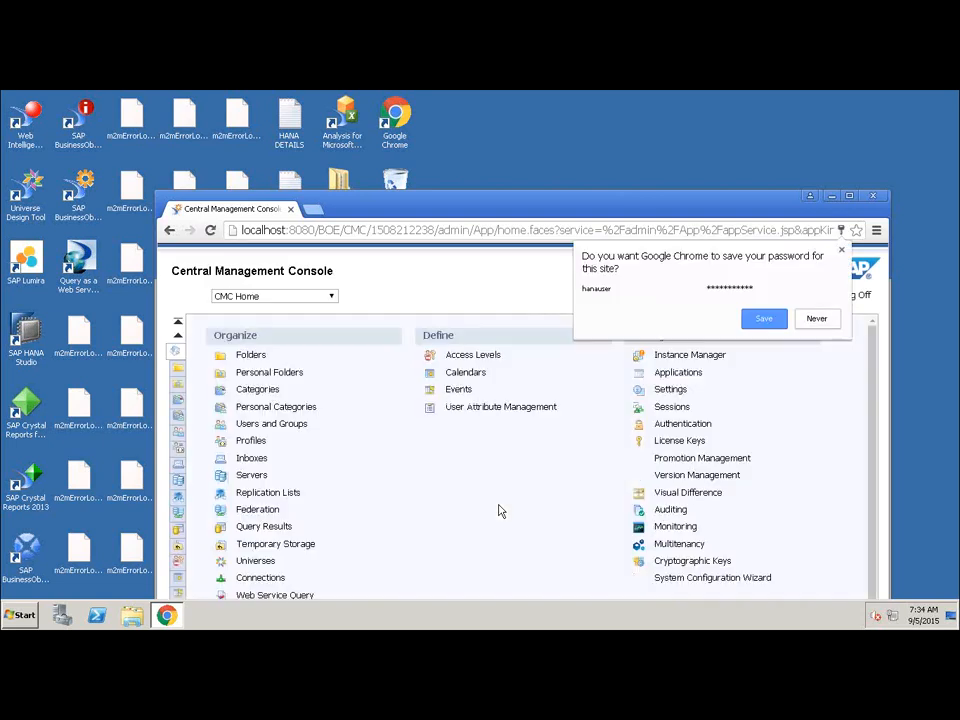
left_click(818, 319)
left_click(850, 196)
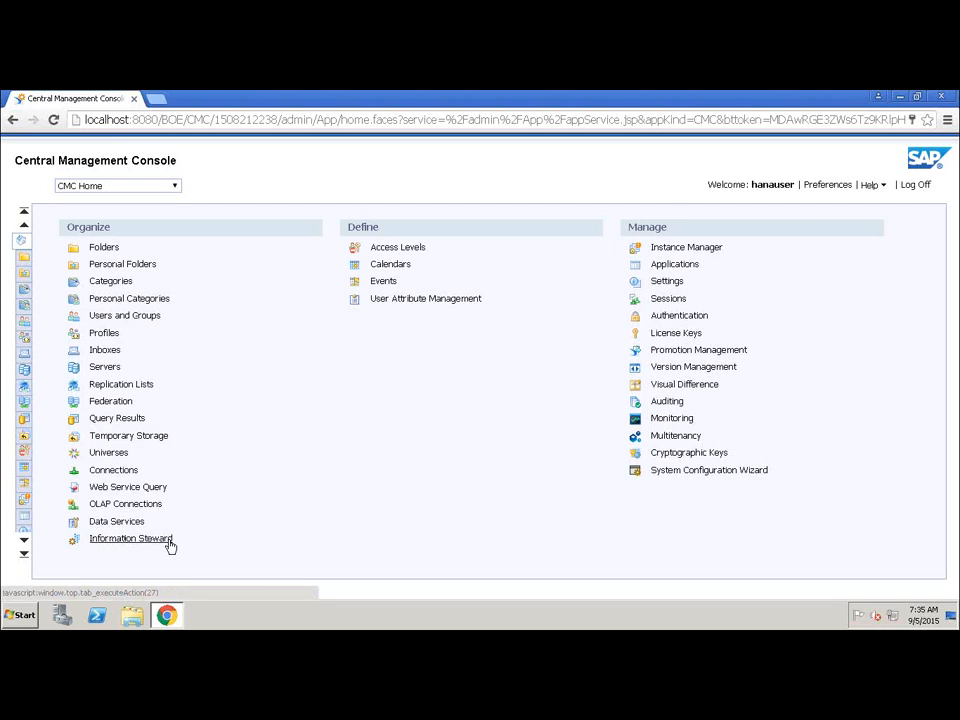
View the Data Services repositories list in the Central Management Console and return to CMC Home.
left_click(136, 524)
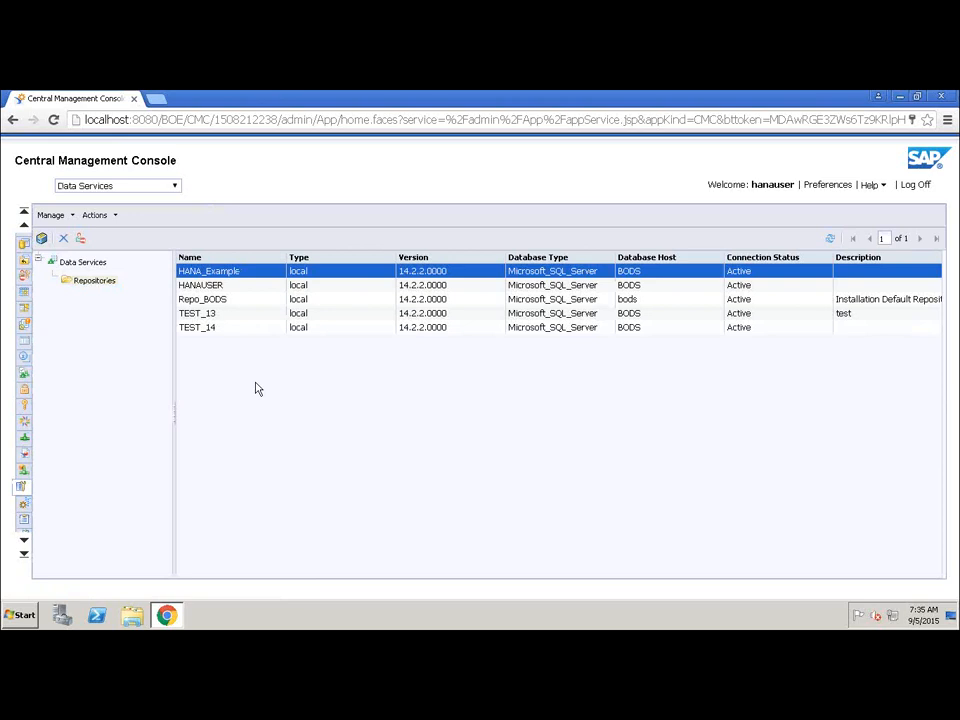
left_click(25, 216)
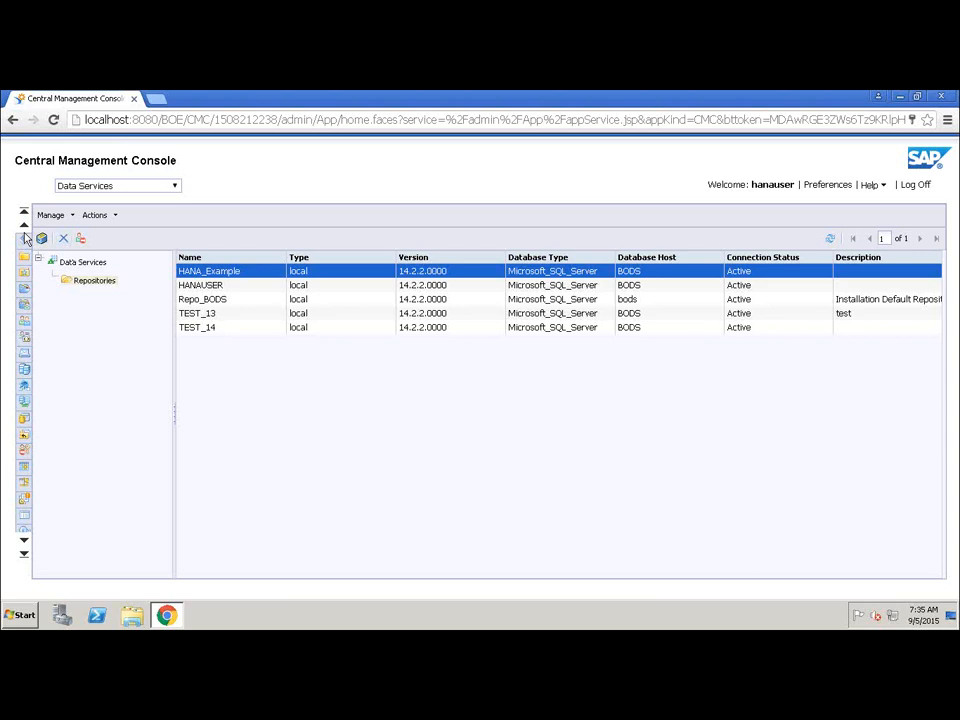
left_click(24, 245)
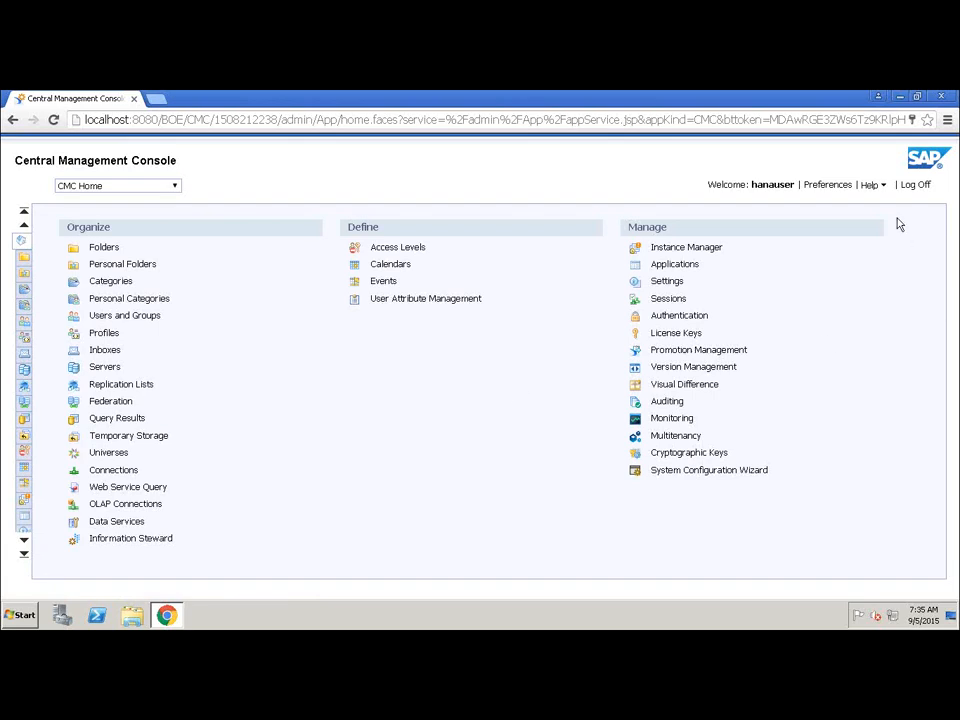
Log off and close the Central Management Console, and open the Data Services Management Console.
left_click(916, 187)
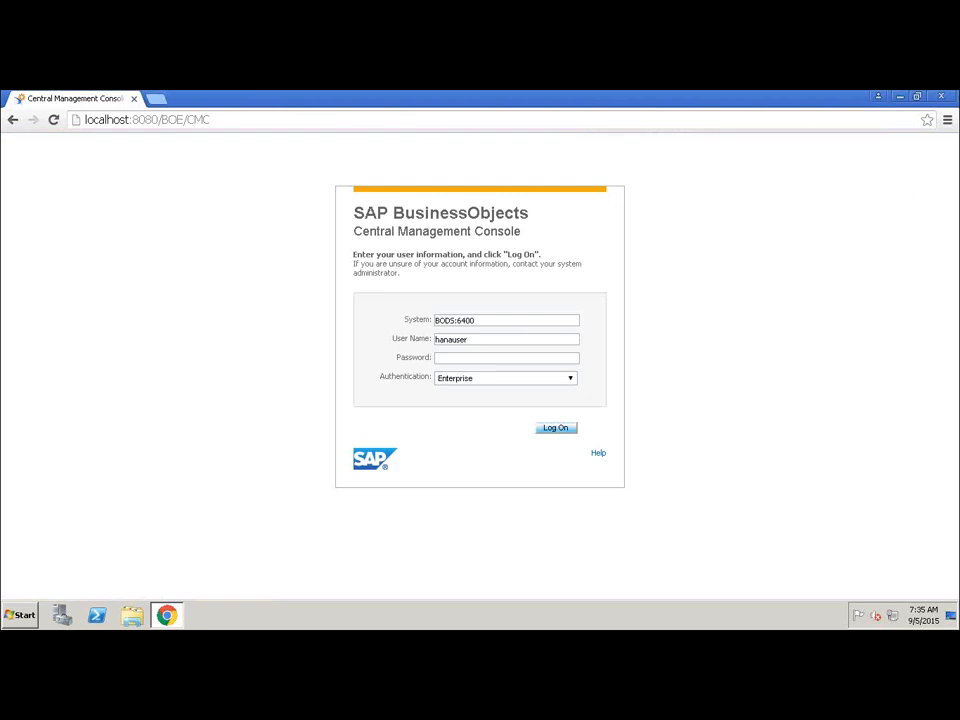
left_click(940, 96)
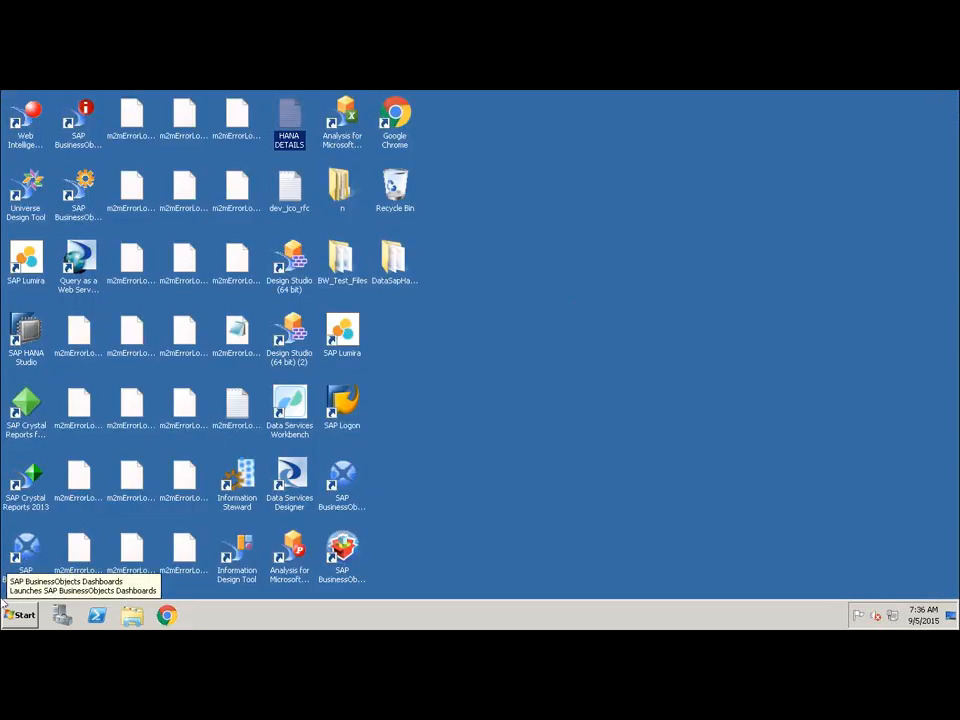
left_click(20, 614)
left_click(67, 572)
left_click(67, 457)
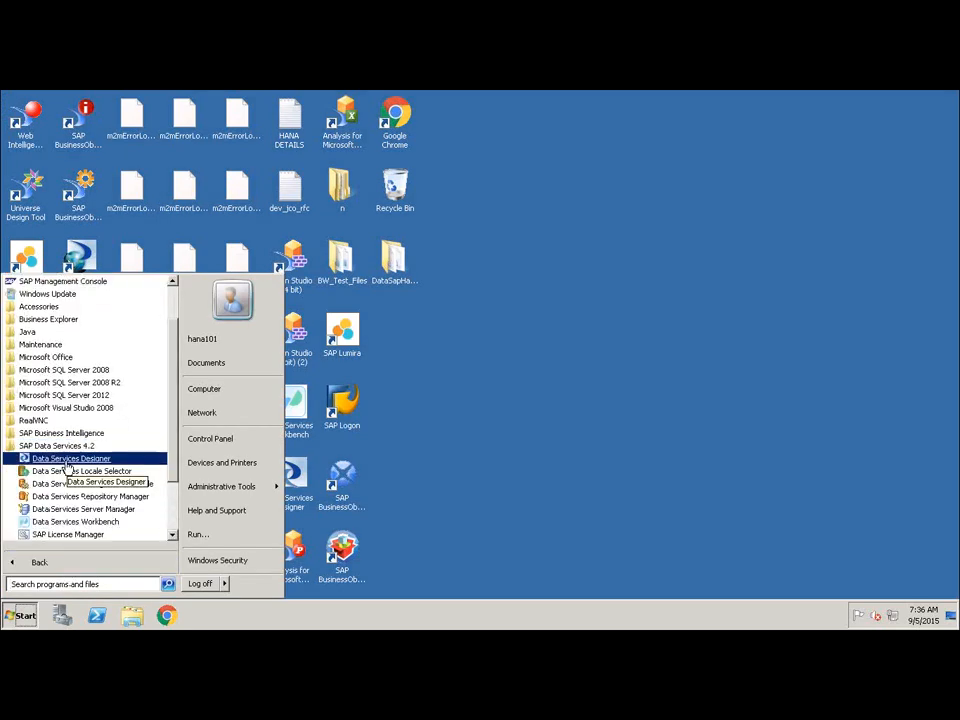
left_click(75, 484)
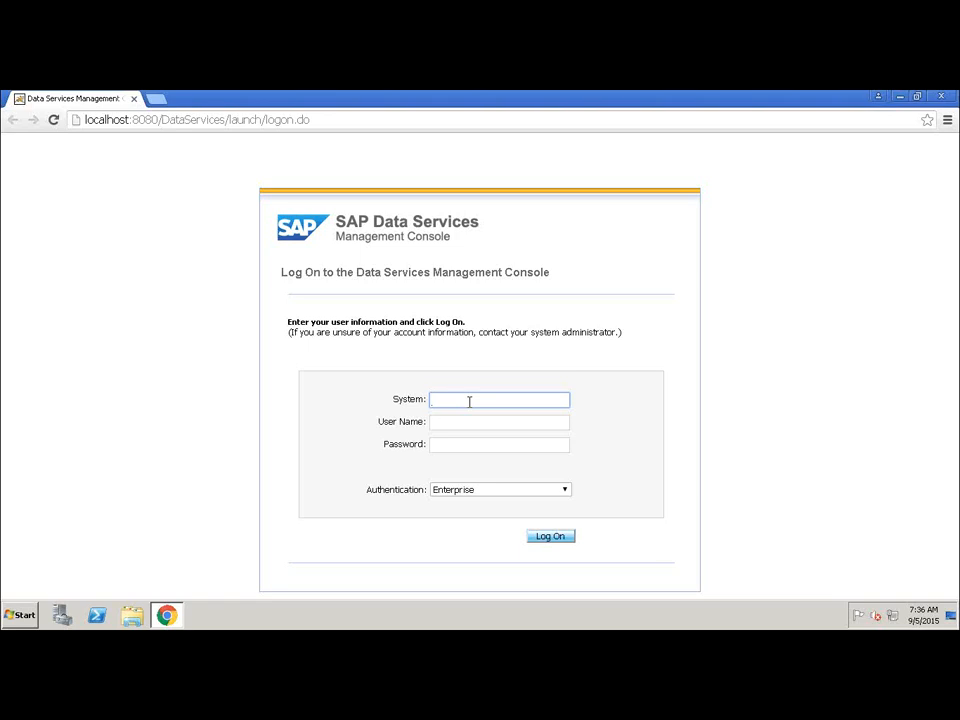
Look up the server details in the HANA DETAILS file and set the logon system to best:30315.
double_click(686, 100)
double_click(296, 135)
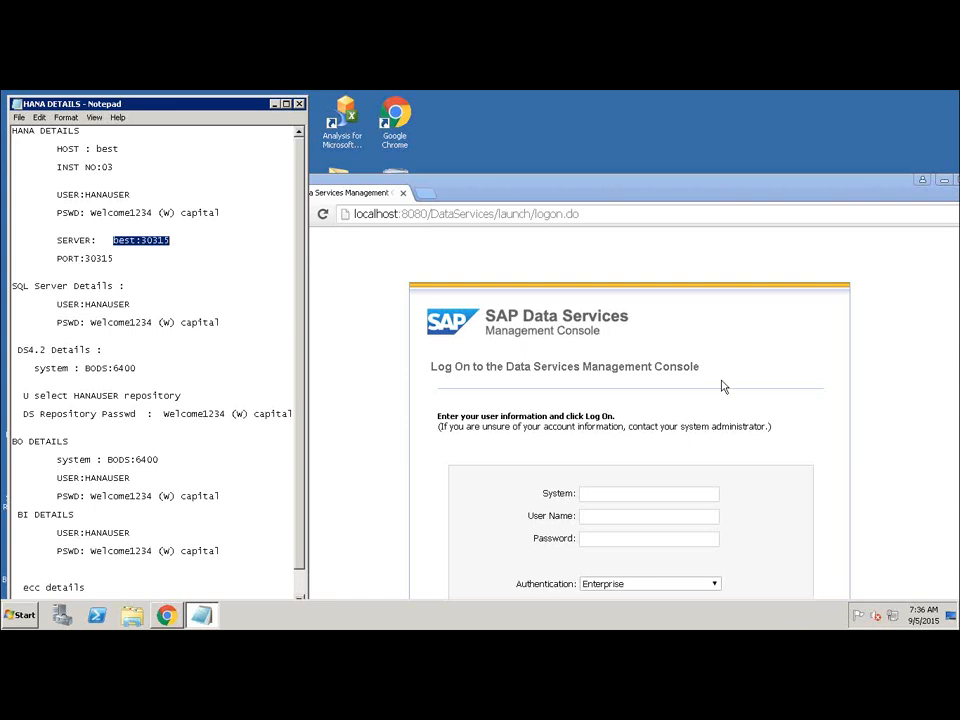
left_click(592, 493)
type("best:30315")
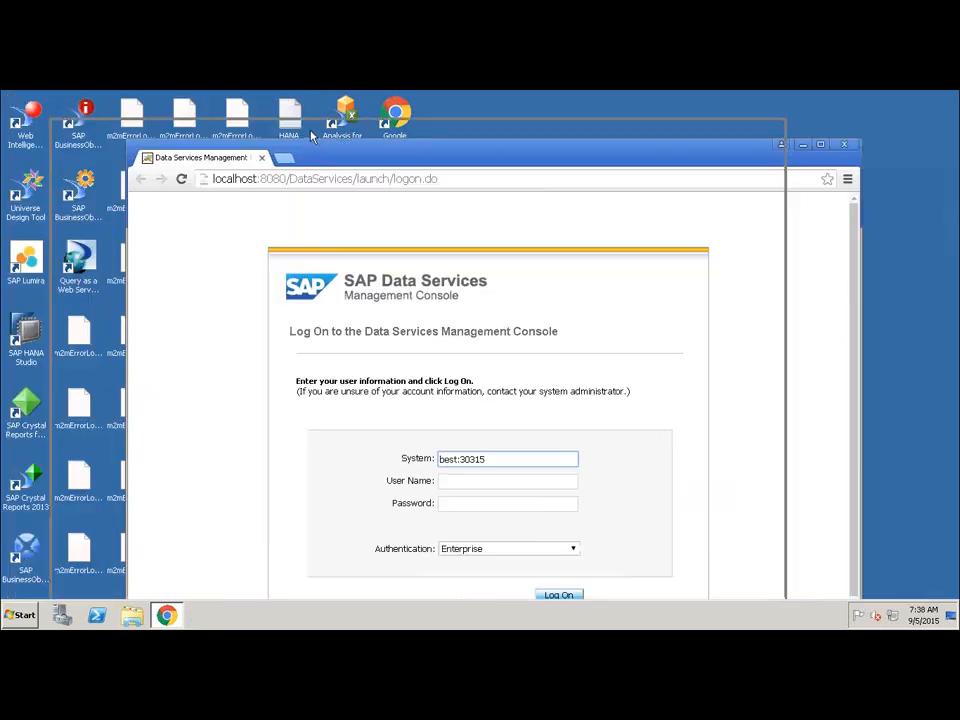
left_click_drag(311, 135, 311, 135)
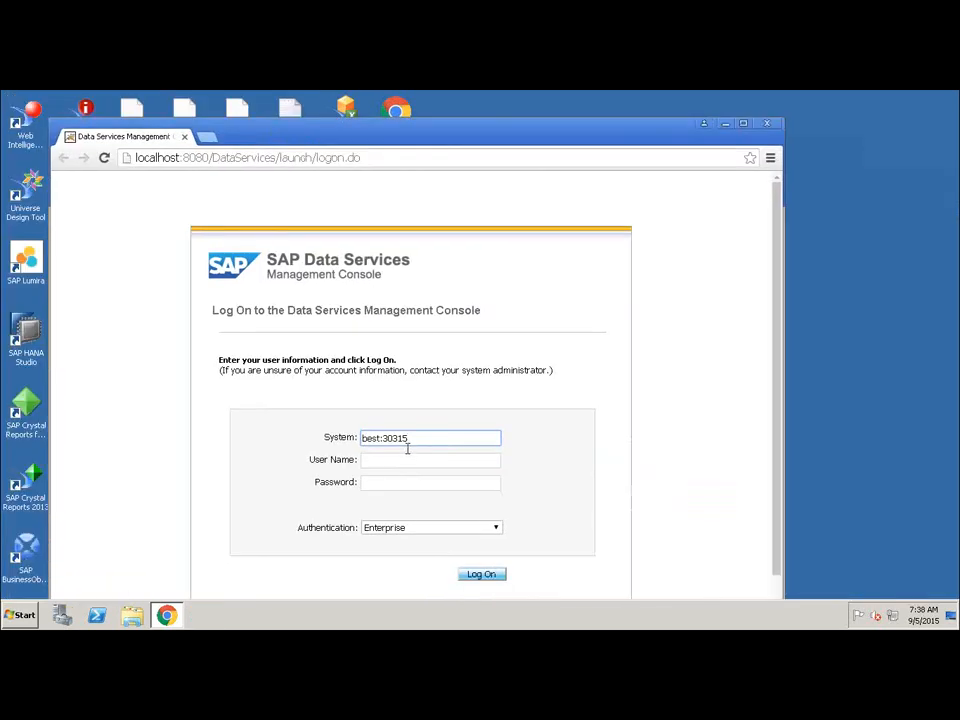
Enter the user name hanauser and the account password, and try to log on to the Data Services Management Console.
left_click(396, 459)
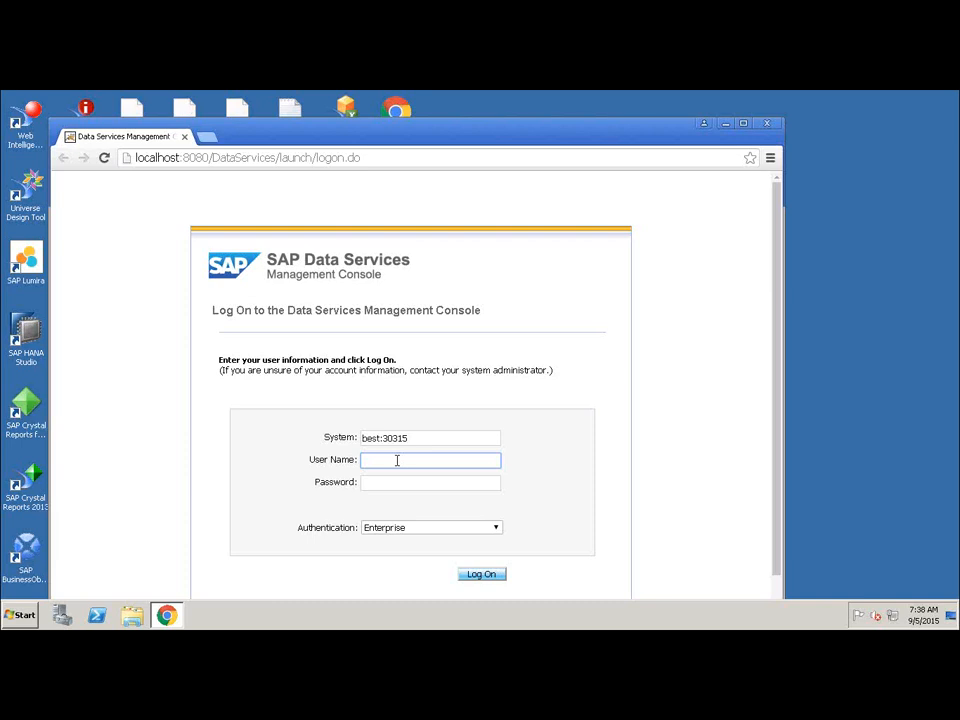
type("hanauser")
key("BackSpace")
type("r")
key("Tab")
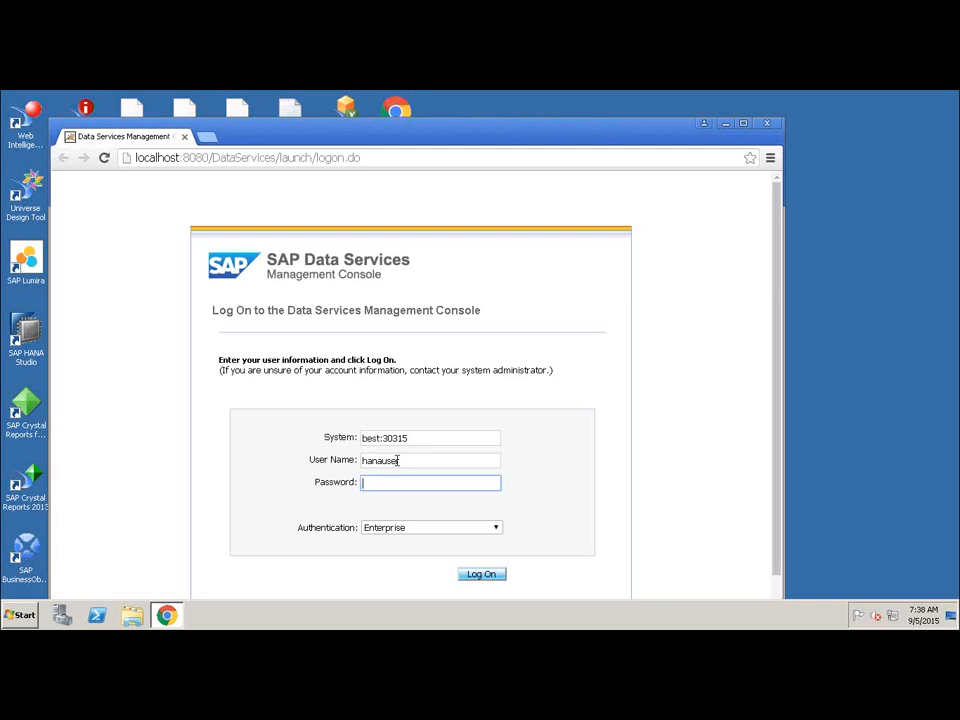
type("***********")
key("Return")
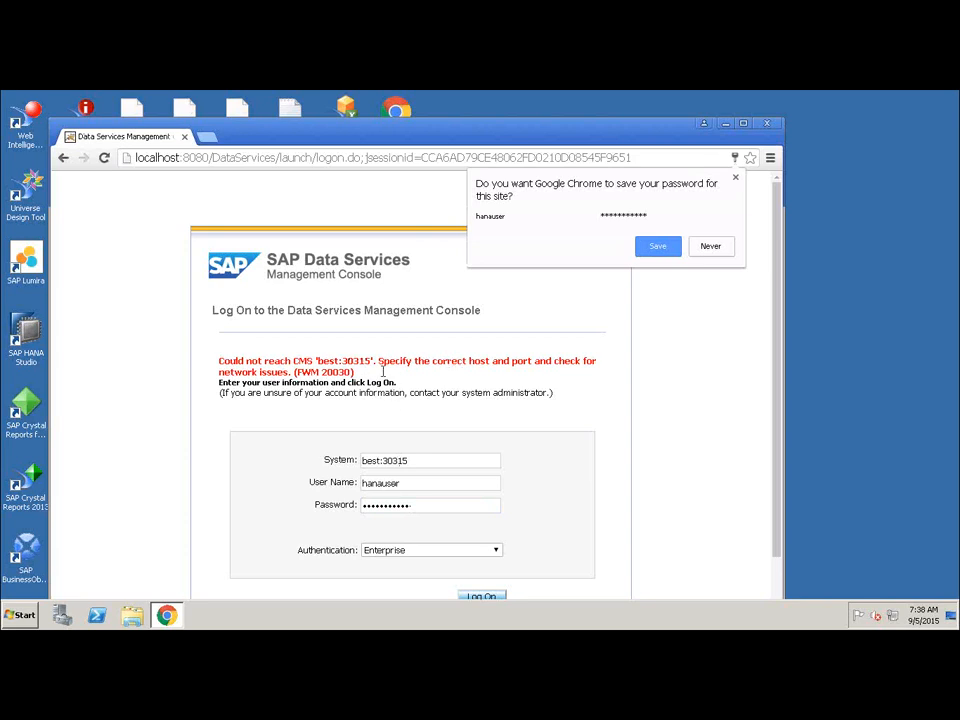
Open the Administrator module and examine its Batch repositories and the Web Services status page.
double_click(210, 100)
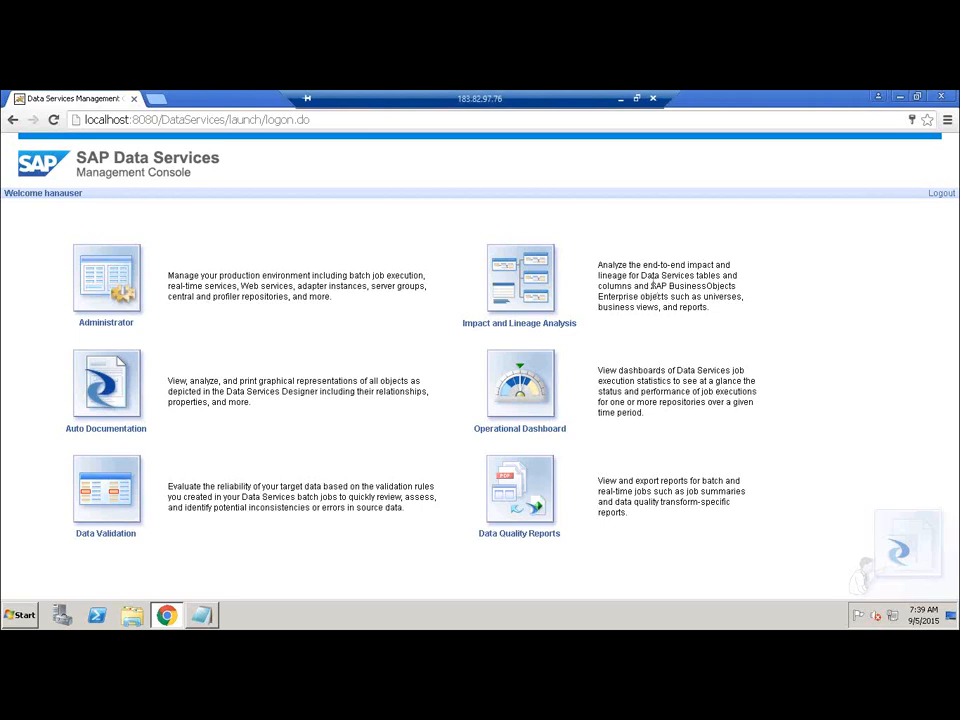
left_click(103, 280)
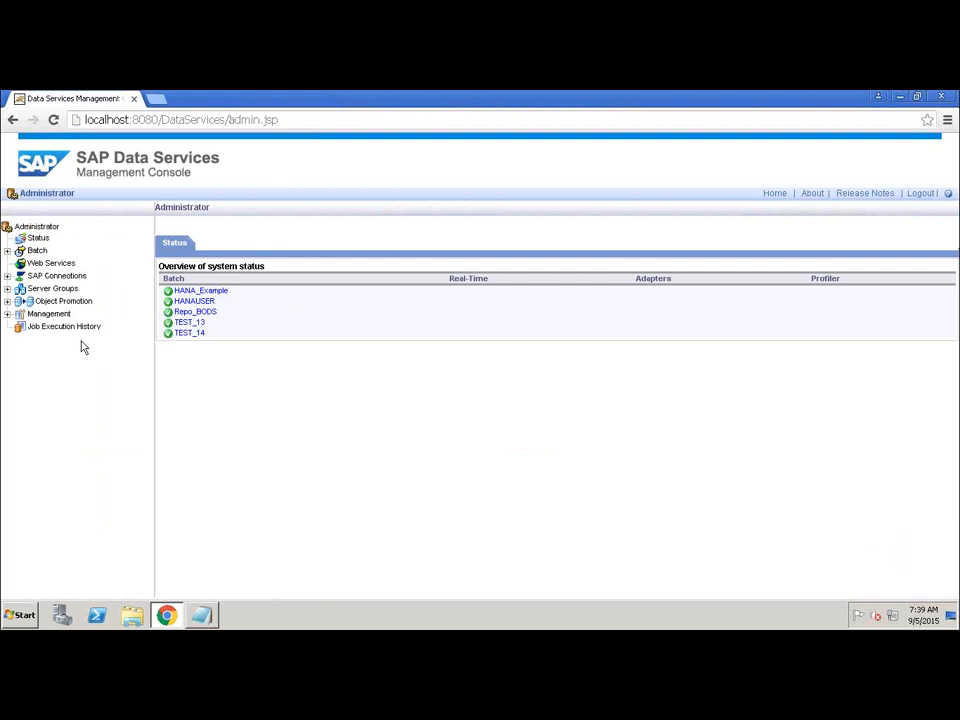
left_click(8, 251)
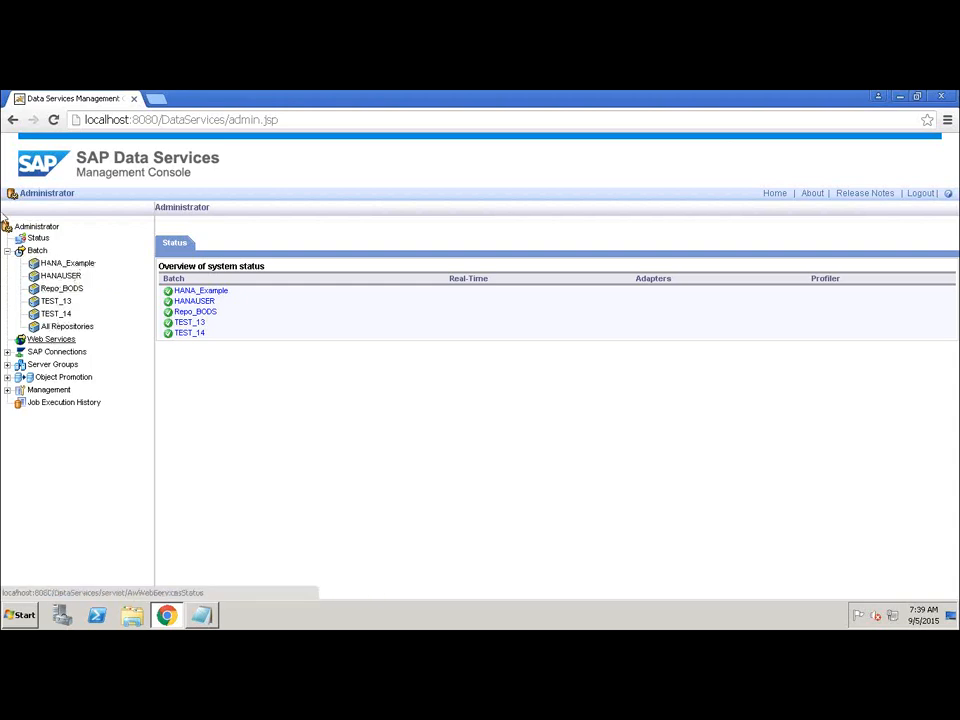
left_click(7, 250)
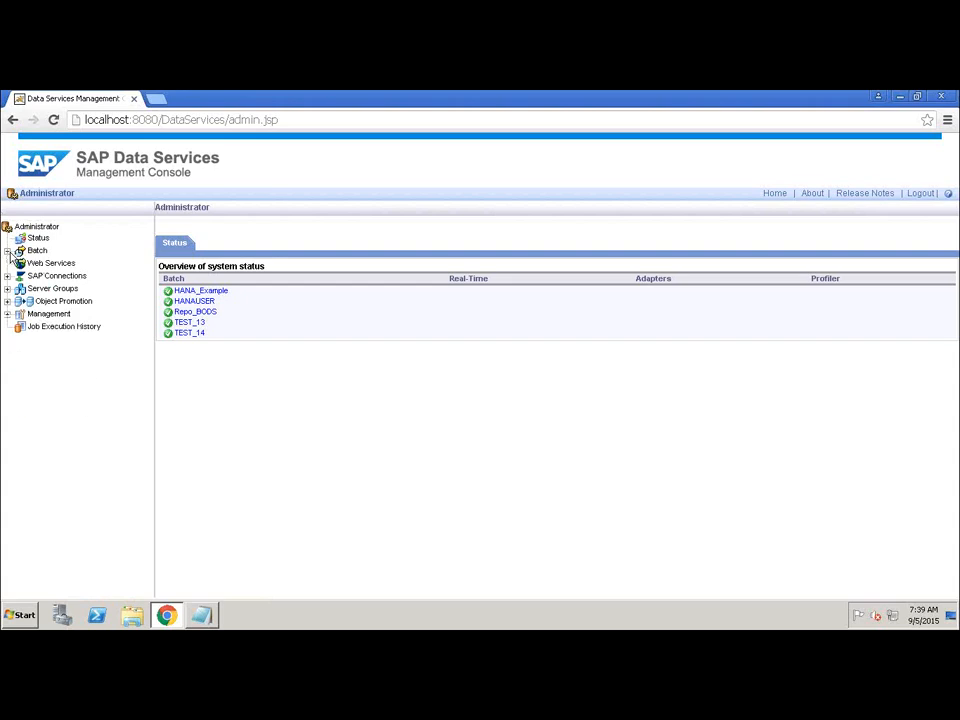
left_click(50, 262)
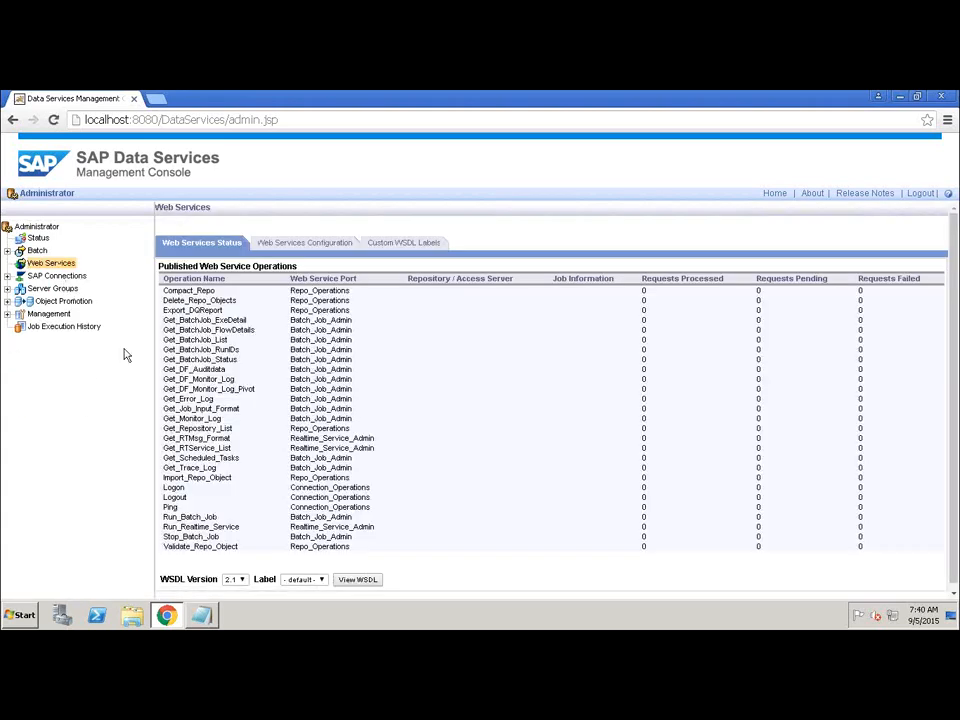
Examine the Server Groups entry and the Job Execution History in the Administrator module, and return to the console's home page.
left_click_drag(97, 326, 97, 406)
left_click(96, 405)
left_click(52, 289)
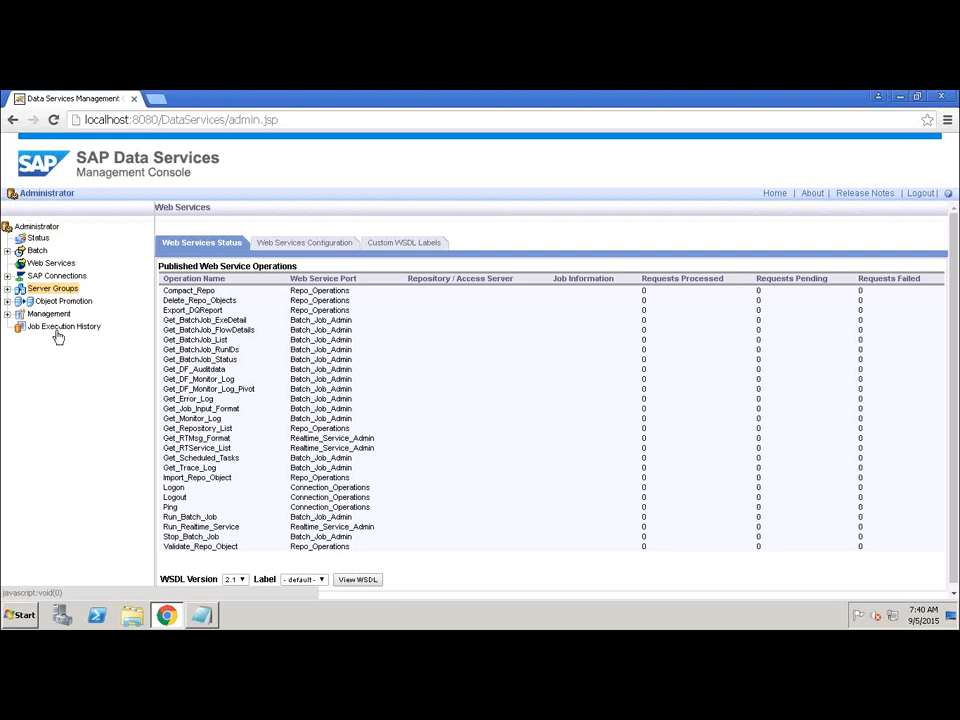
left_click(57, 330)
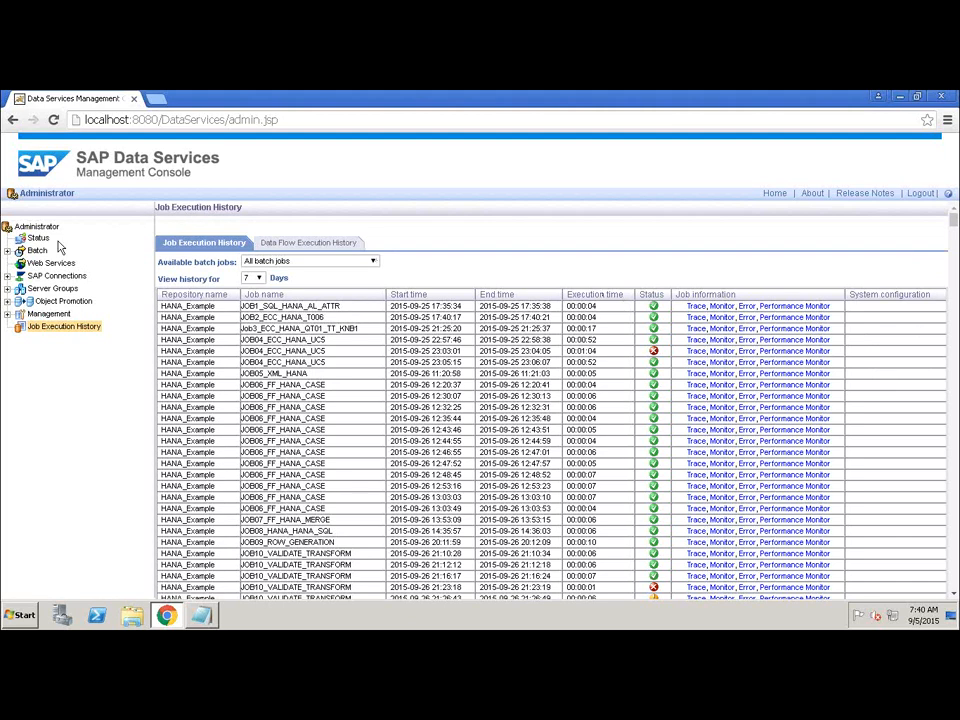
left_click(11, 120)
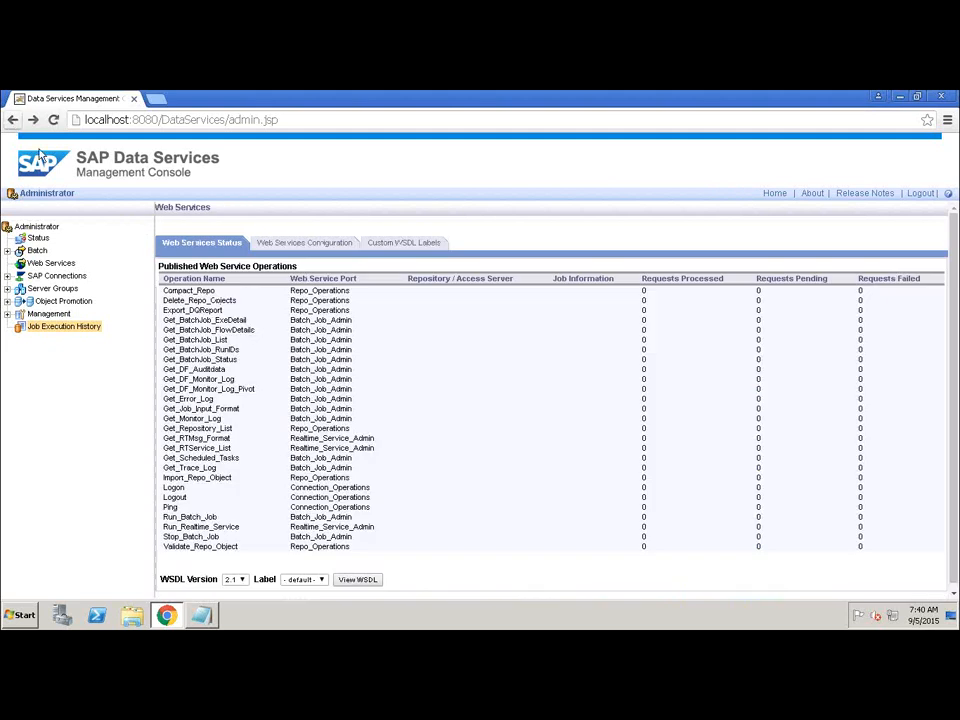
left_click(11, 120)
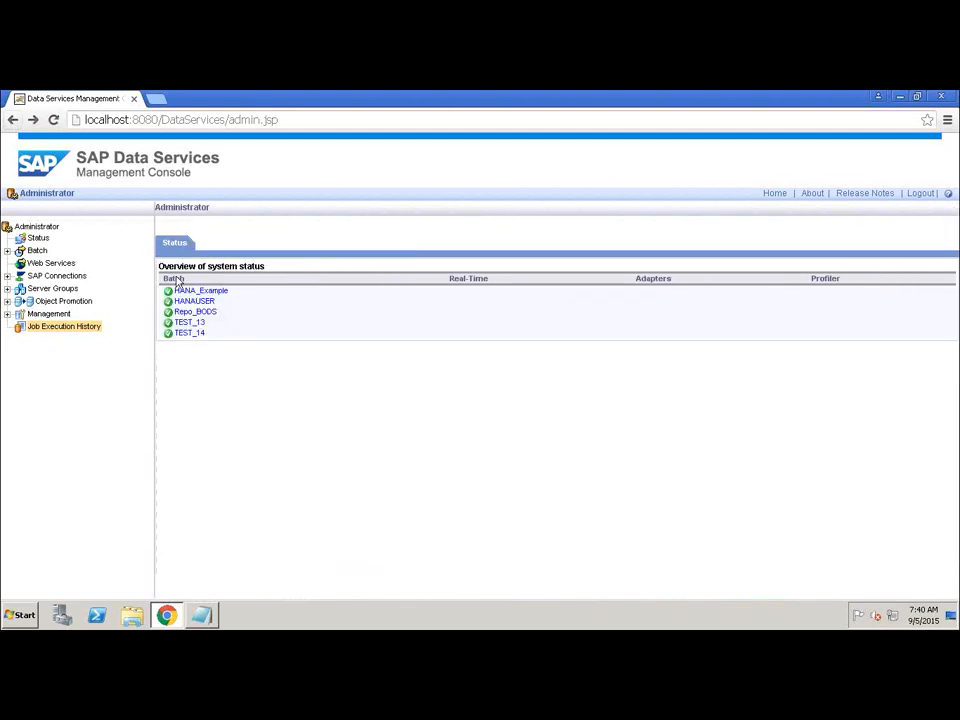
left_click(12, 120)
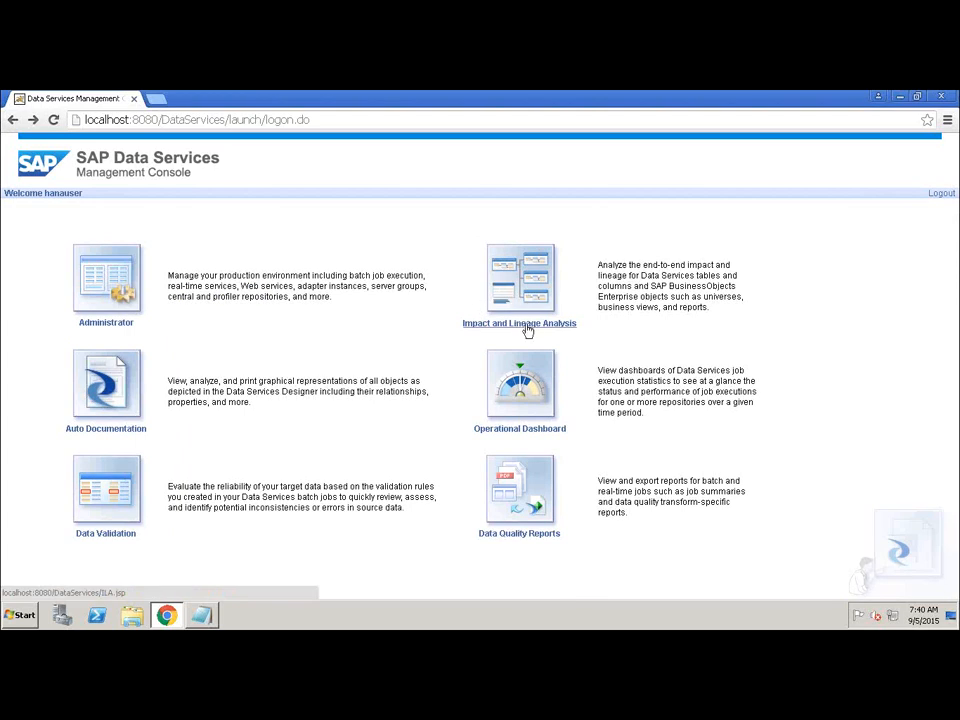
Examine the Operational Dashboard, Data Quality Reports and Data Validation modules in turn, and return to the console's home page.
left_click(520, 428)
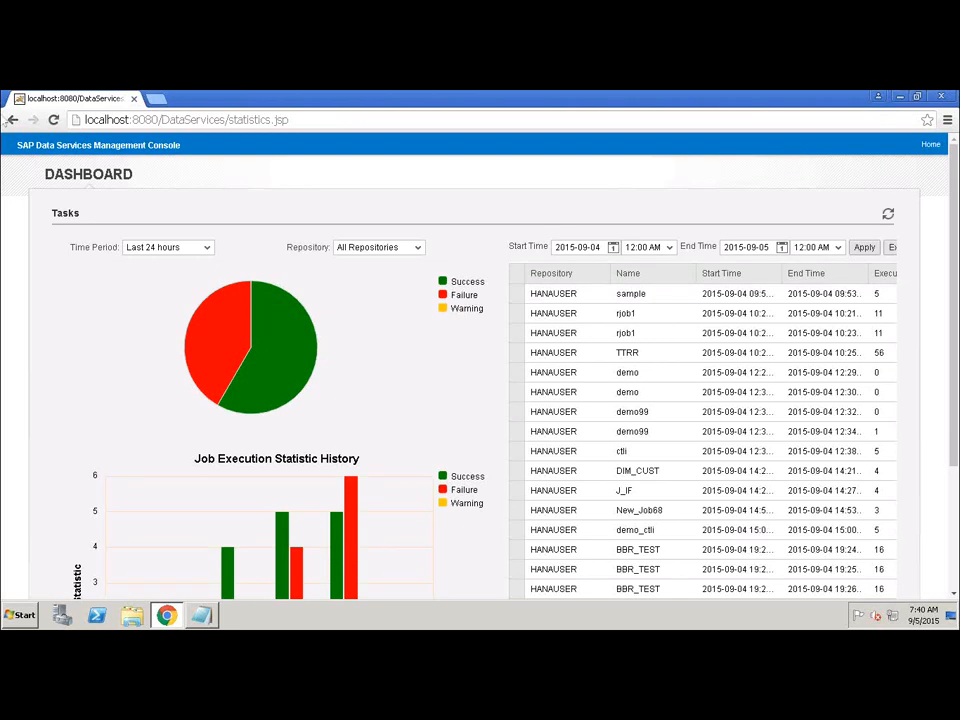
left_click(14, 121)
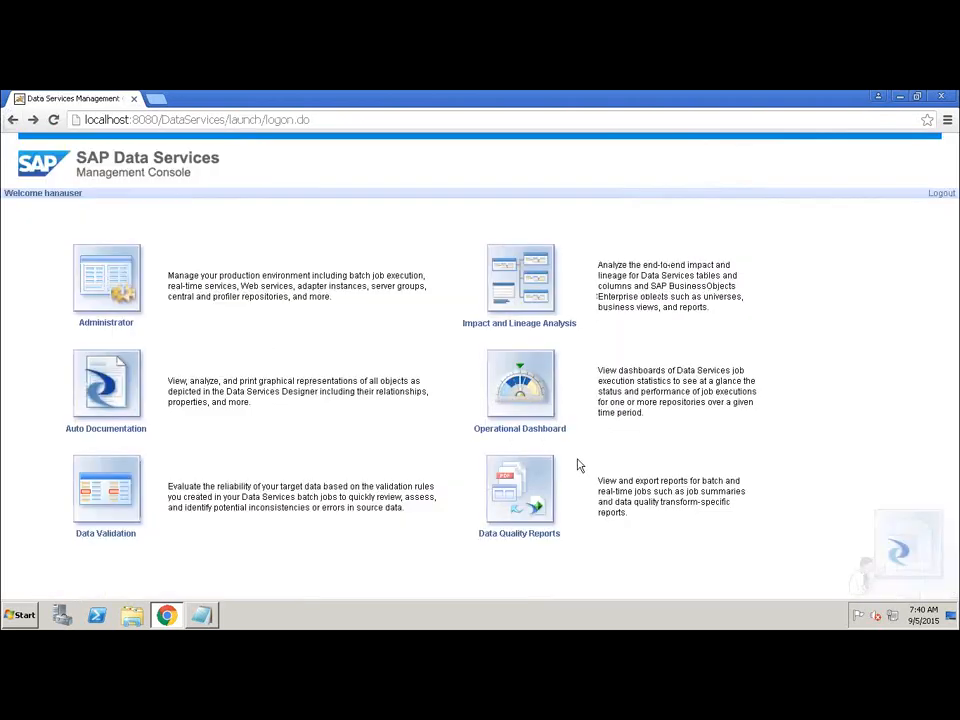
left_click(519, 533)
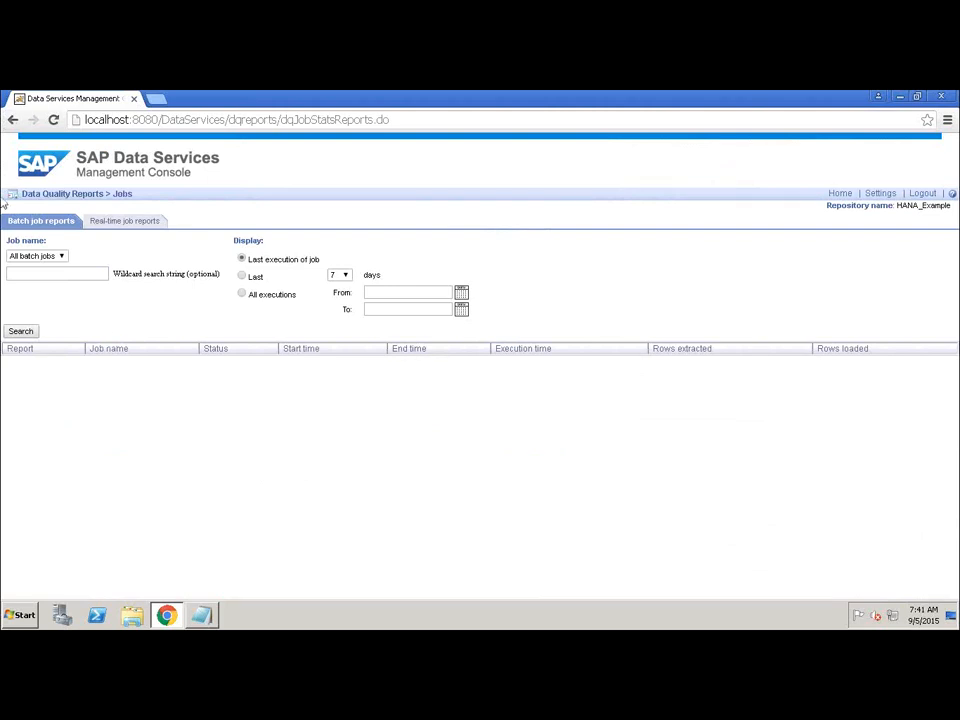
left_click(12, 119)
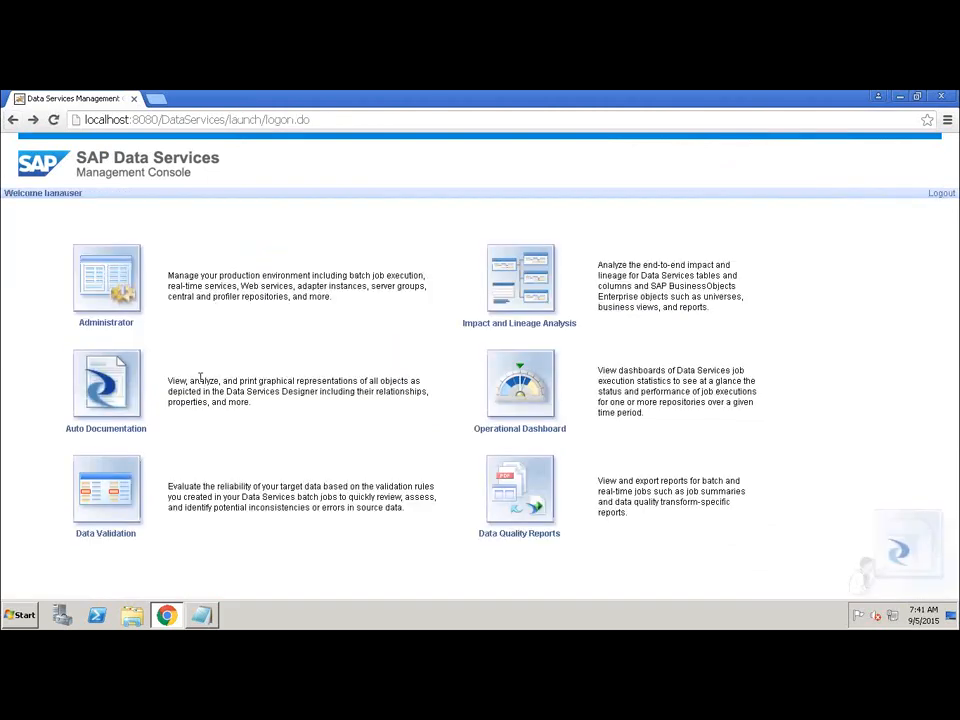
left_click(108, 533)
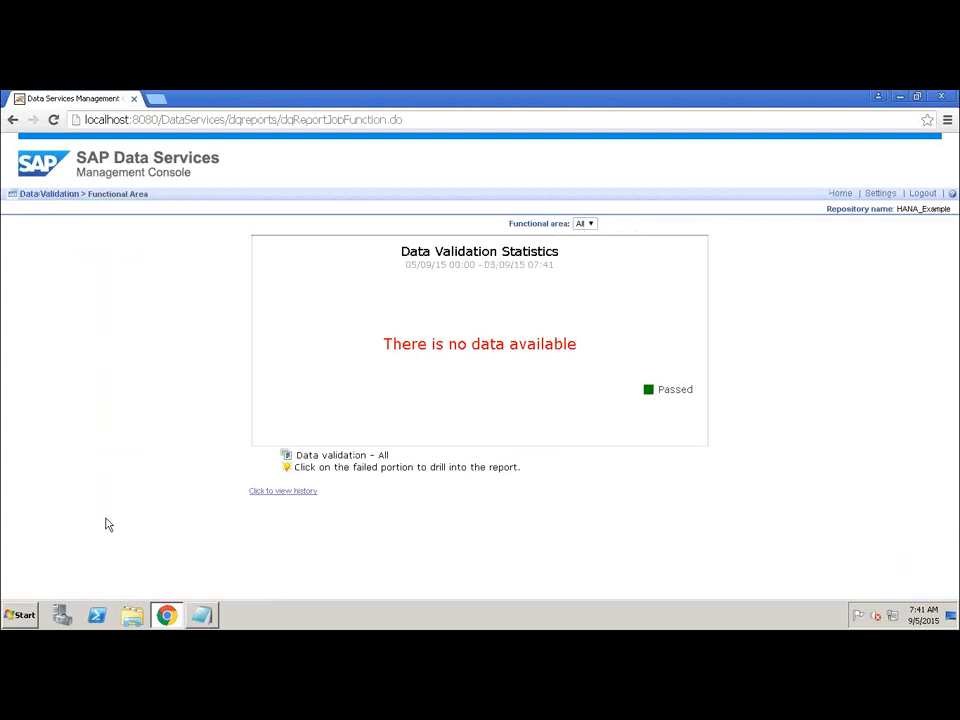
left_click(13, 120)
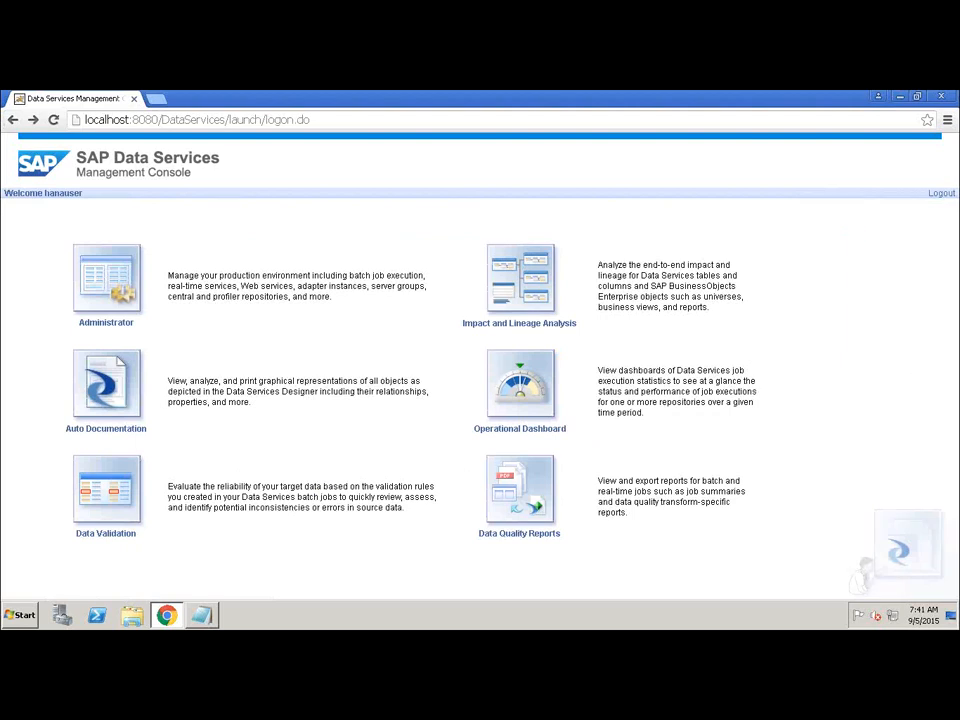
Log out of the Data Services Management Console, and close the browser and the HANA DETAILS file.
left_click(938, 195)
left_click(942, 97)
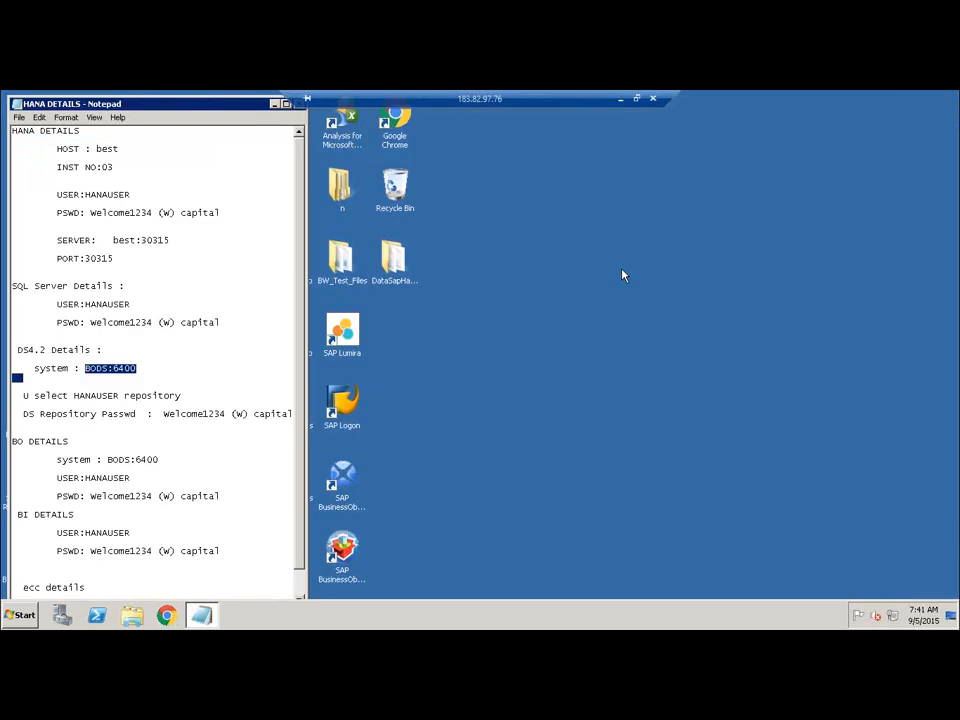
left_click_drag(253, 107, 156, 221)
left_click(195, 218)
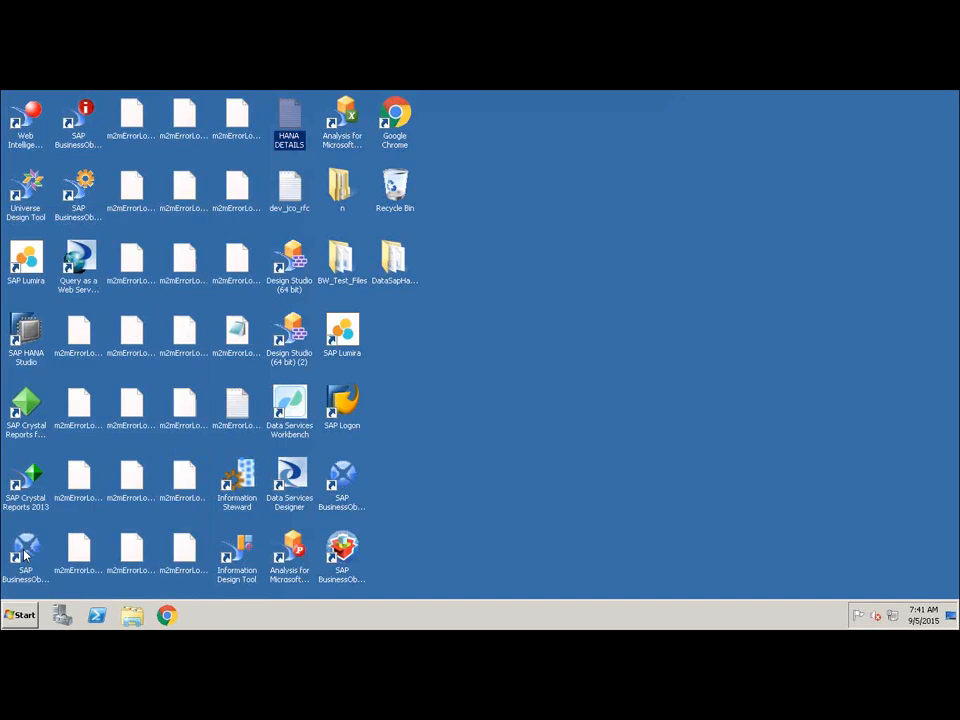
Open the Data Services Repository Manager from the SAP Data Services 4.2 program group.
left_click(20, 615)
left_click(62, 563)
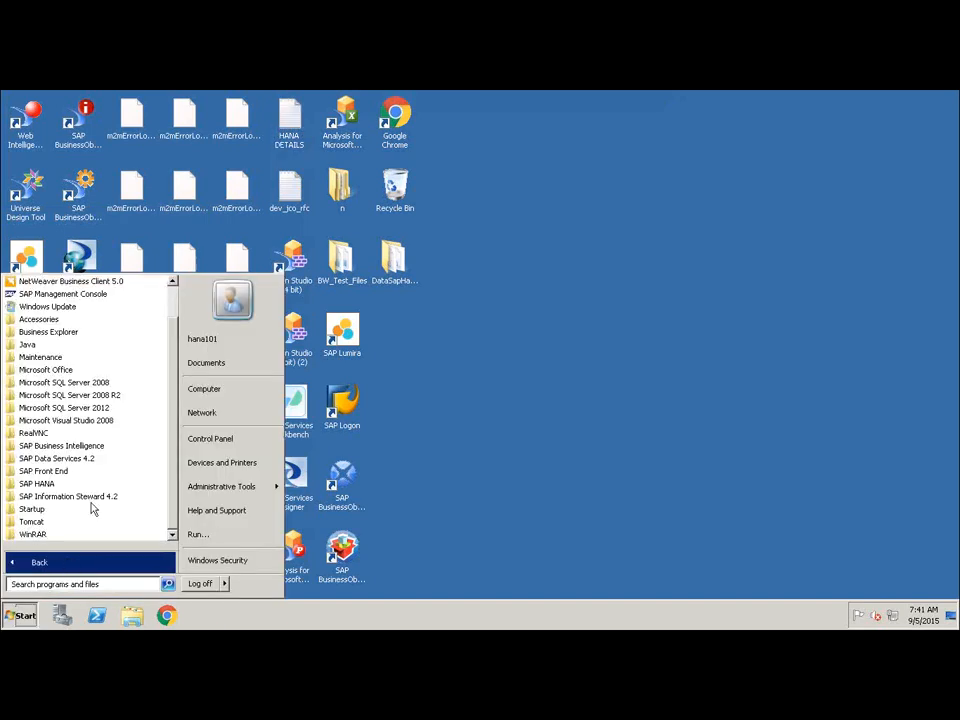
left_click(94, 460)
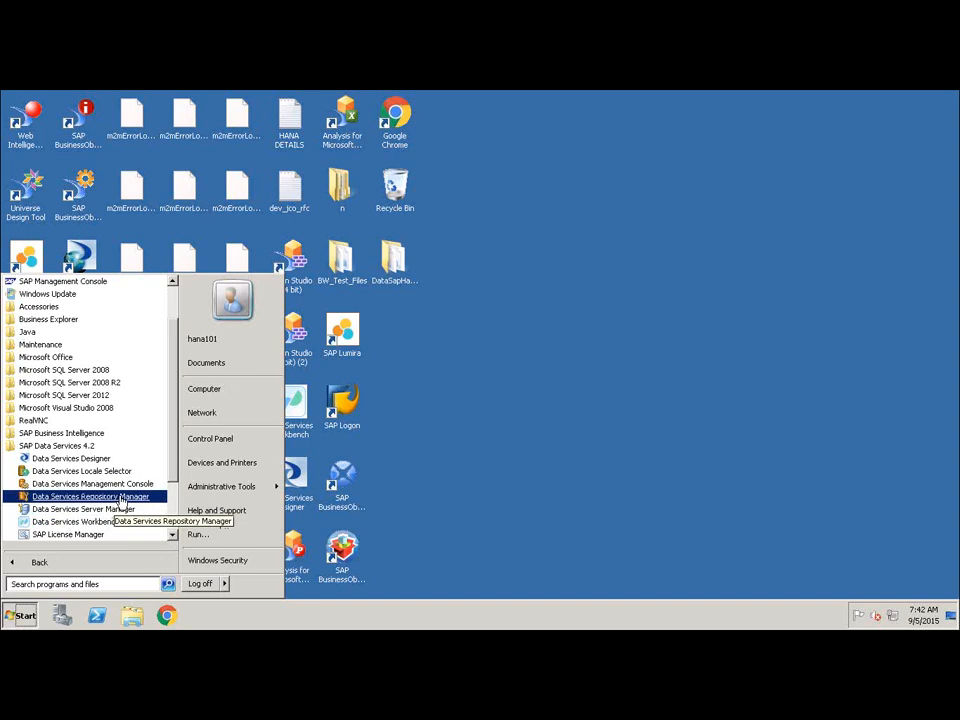
left_click(124, 500)
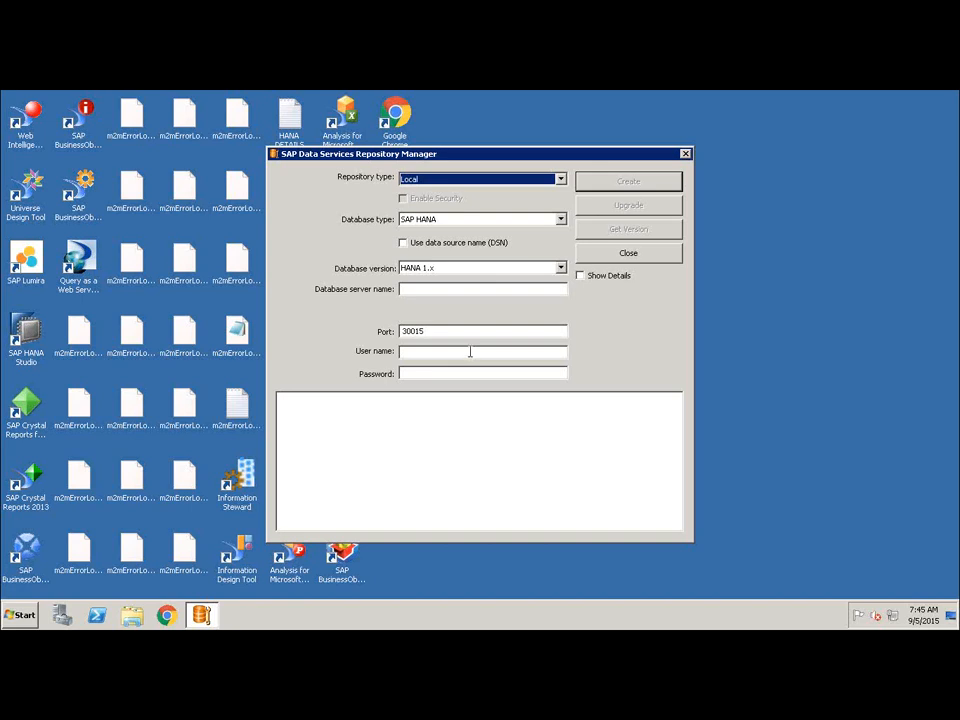
Examine the available repository types and keep the repository type set to Local.
left_click(565, 184)
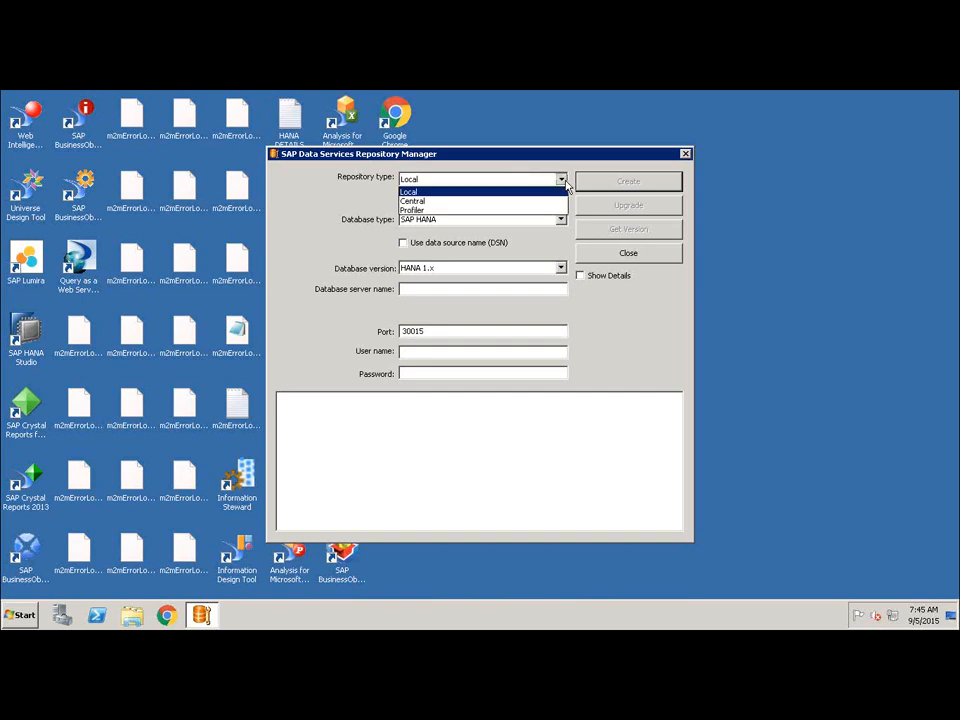
left_click(565, 184)
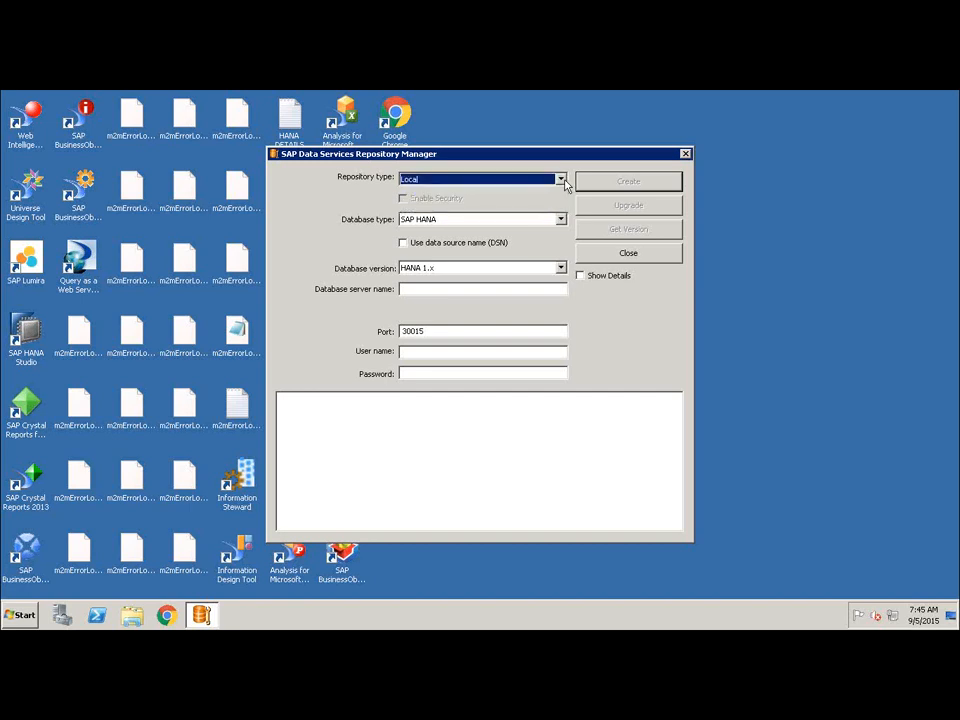
left_click(563, 181)
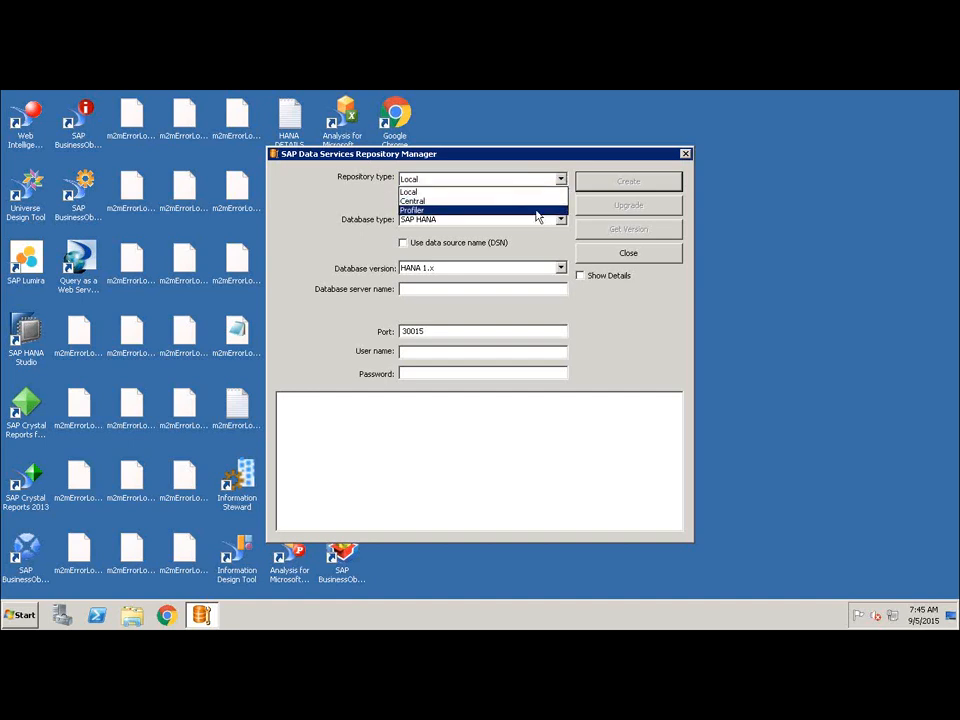
left_click(535, 197)
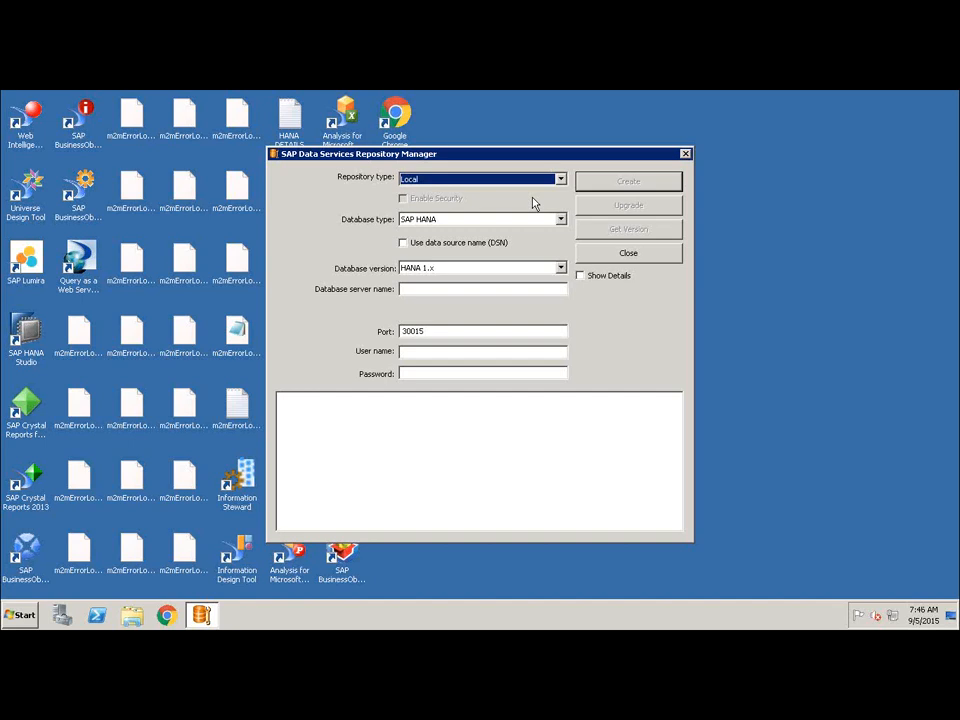
left_click(560, 180)
left_click(561, 182)
Examine the available database types and the connection fields each one requires, and return the database type to SAP HANA.
left_click(561, 220)
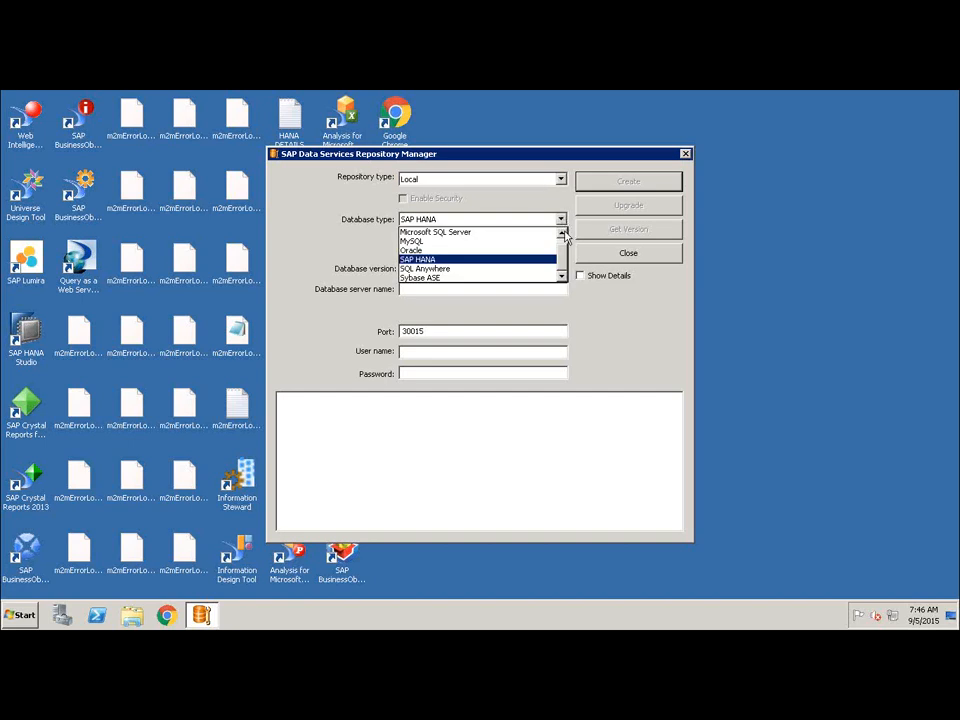
left_click(563, 240)
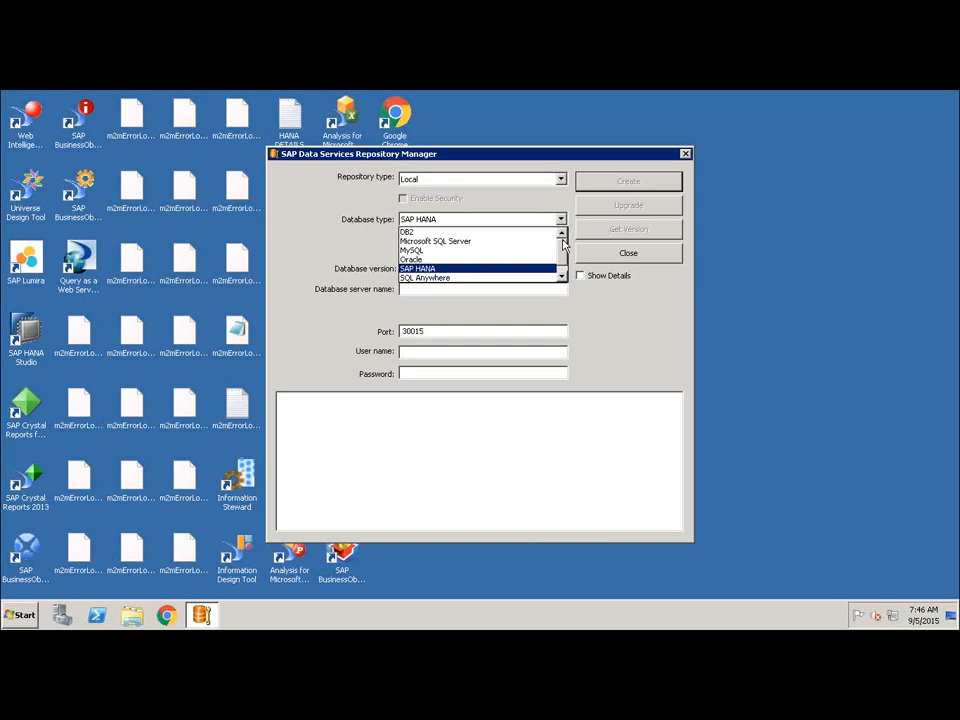
left_click(563, 270)
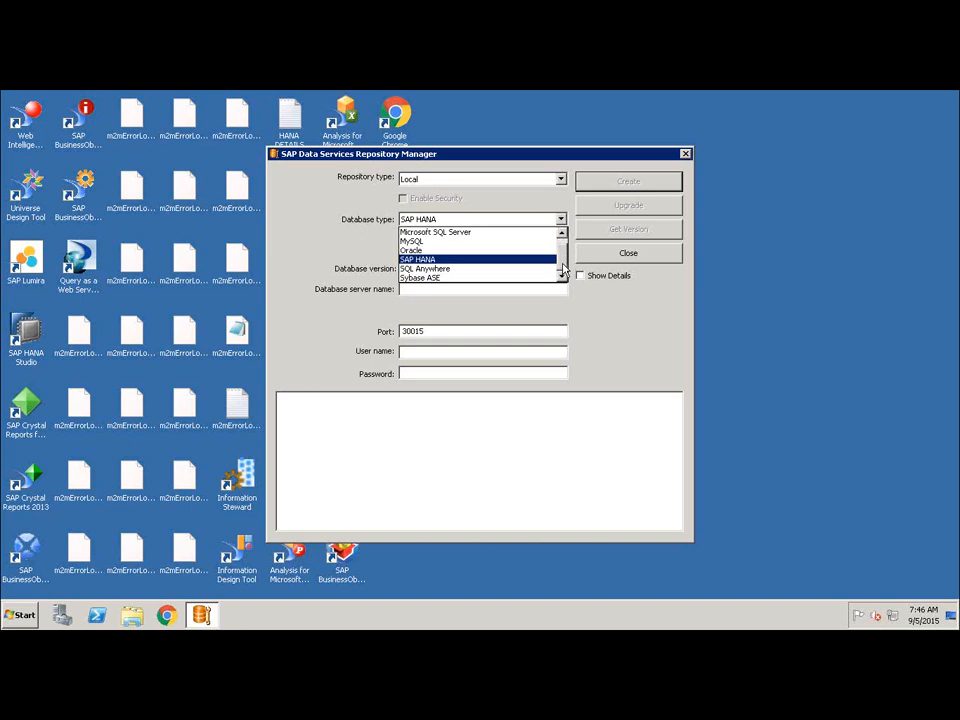
left_click(562, 232)
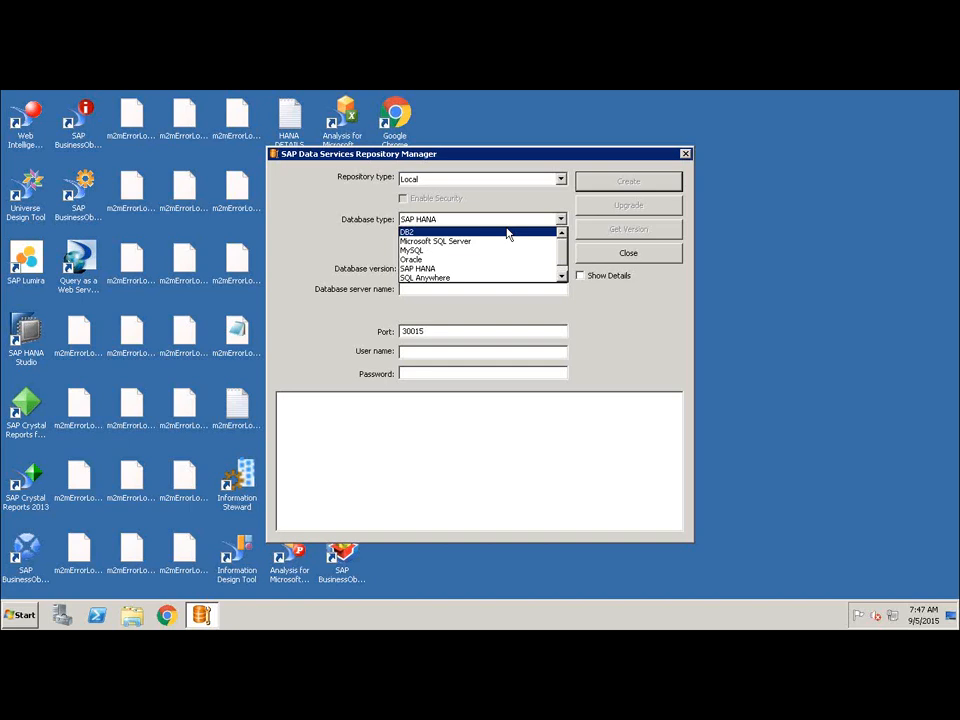
key("Down")
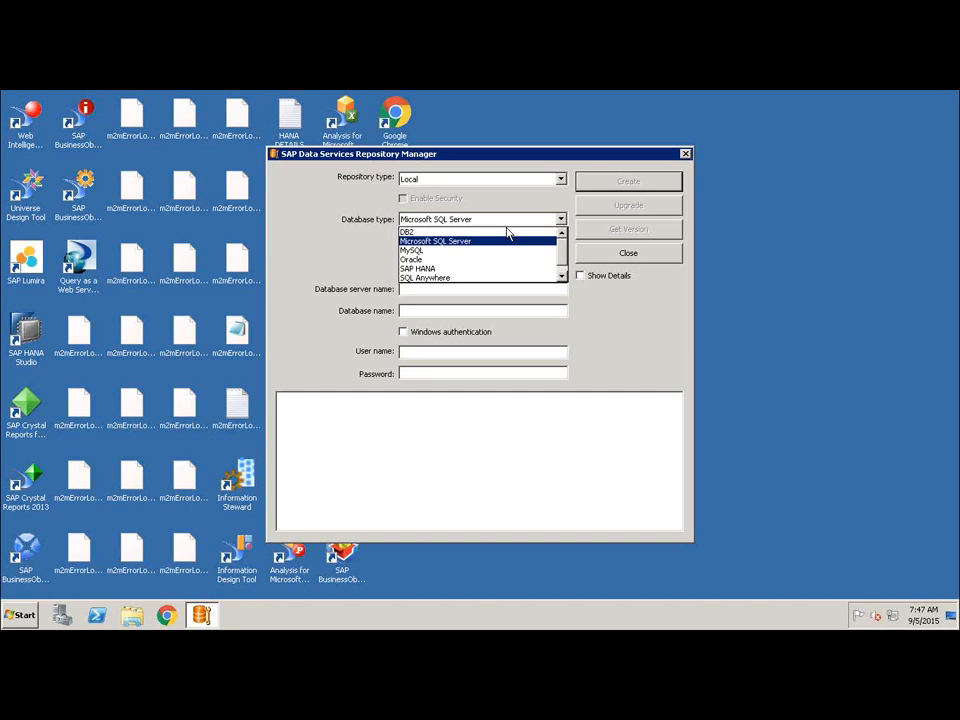
key("Down")
key("Down")
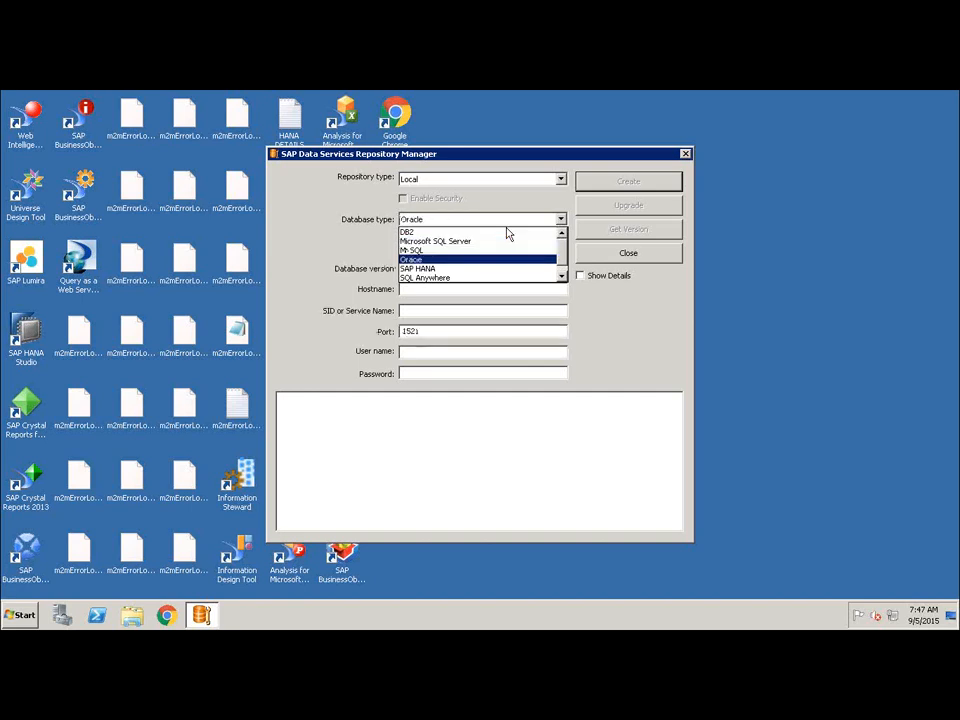
key("Down")
key("Down")
key("Down")
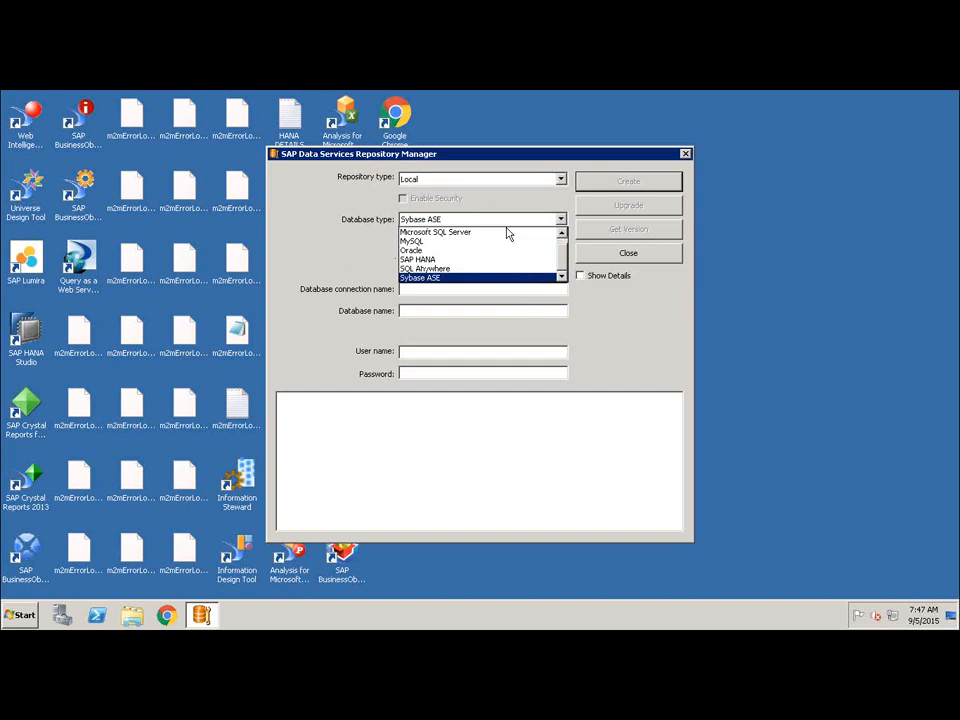
left_click(663, 296)
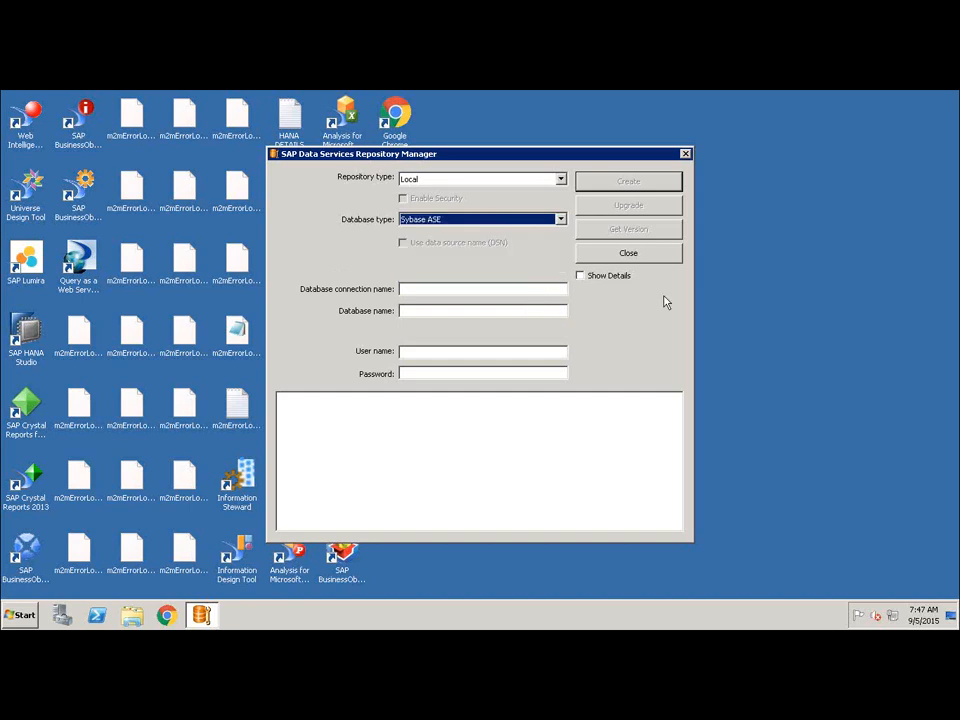
left_click(558, 224)
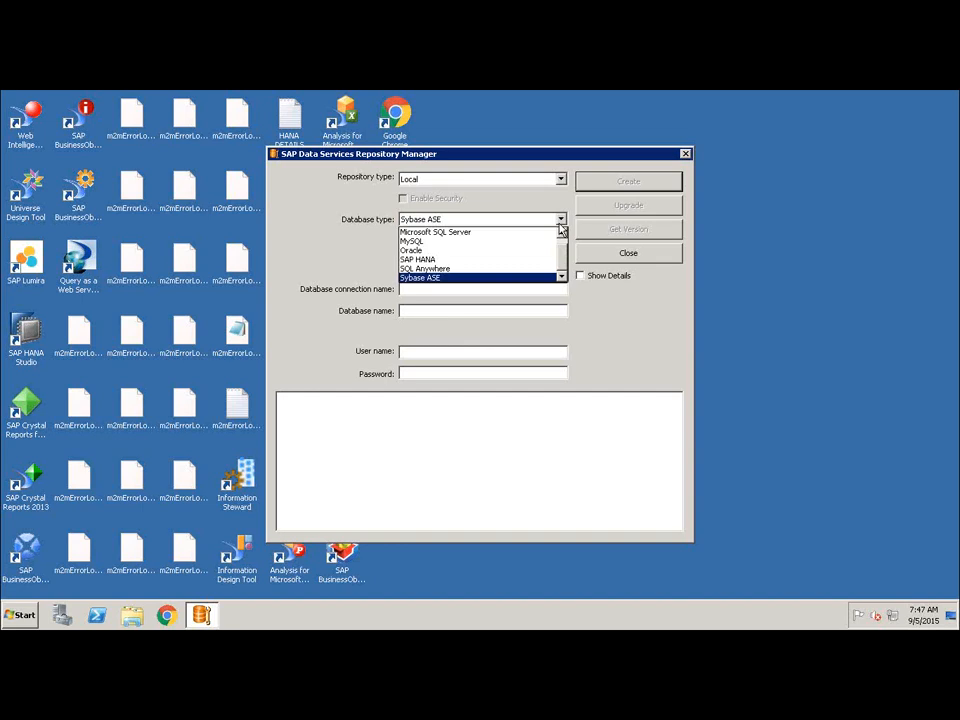
left_click(547, 262)
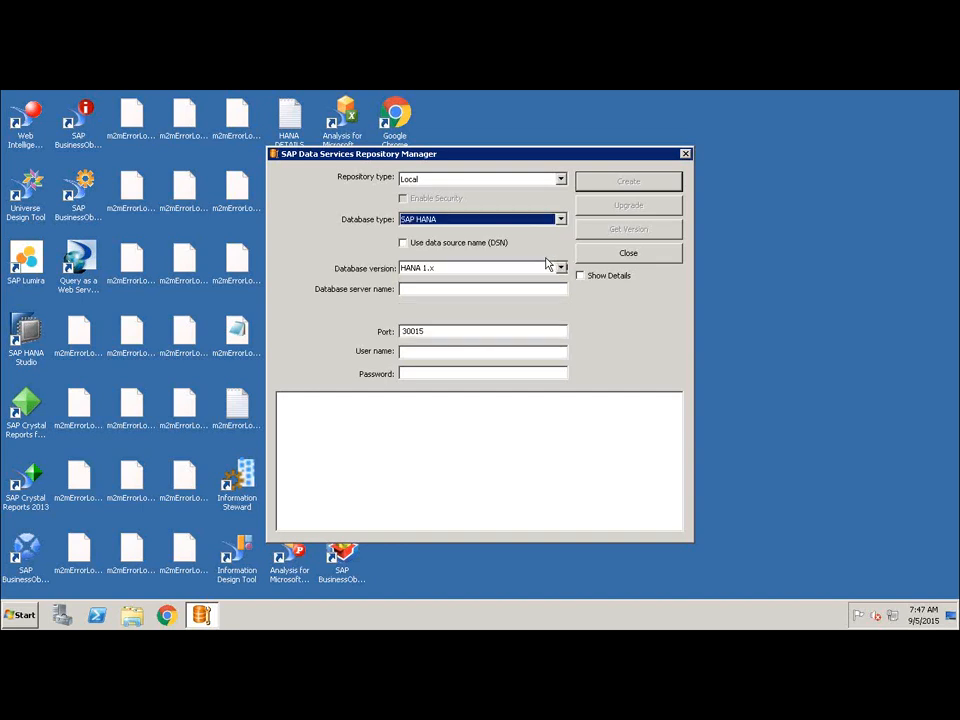
Set the database type to Oracle with version Oracle 12c, and go through the Hostname and SID or Service Name fields.
left_click(562, 221)
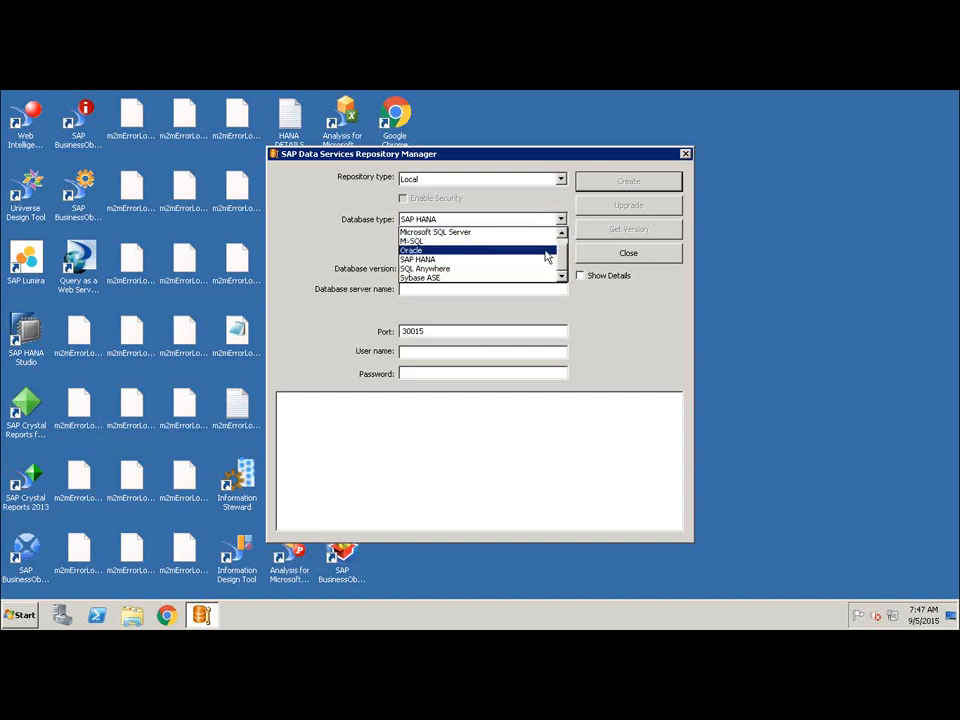
left_click(546, 252)
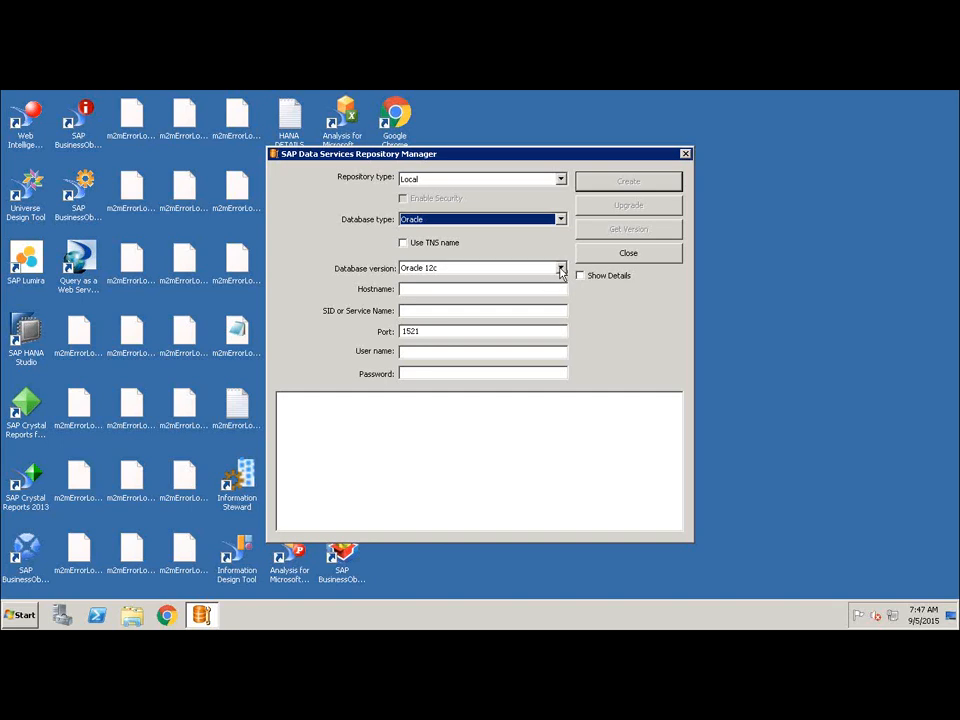
left_click(561, 268)
left_click(561, 268)
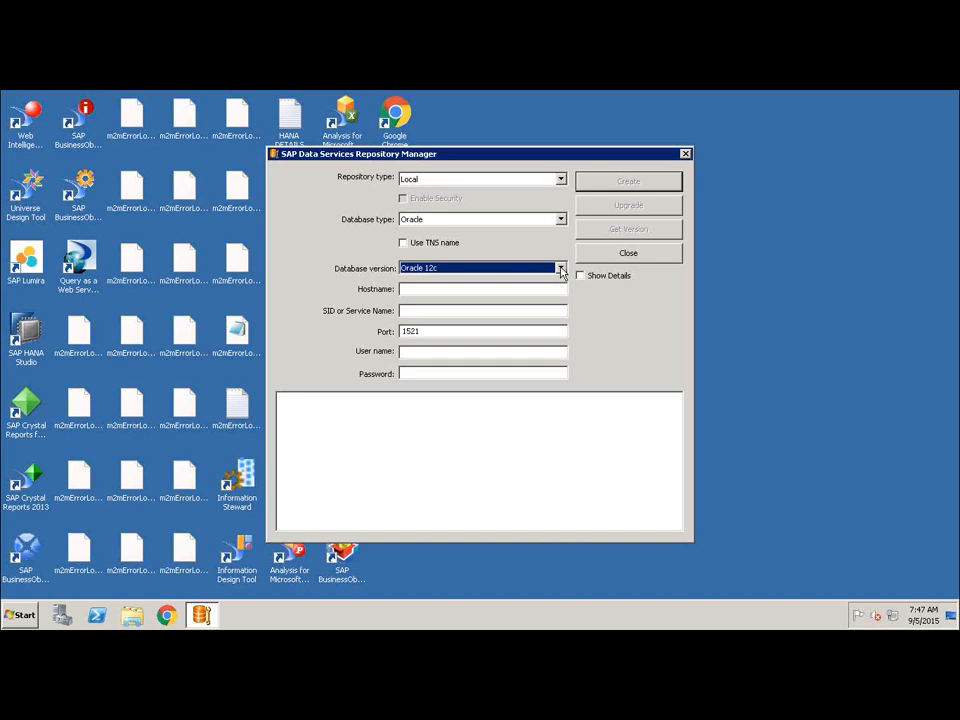
left_click(498, 287)
left_click(476, 315)
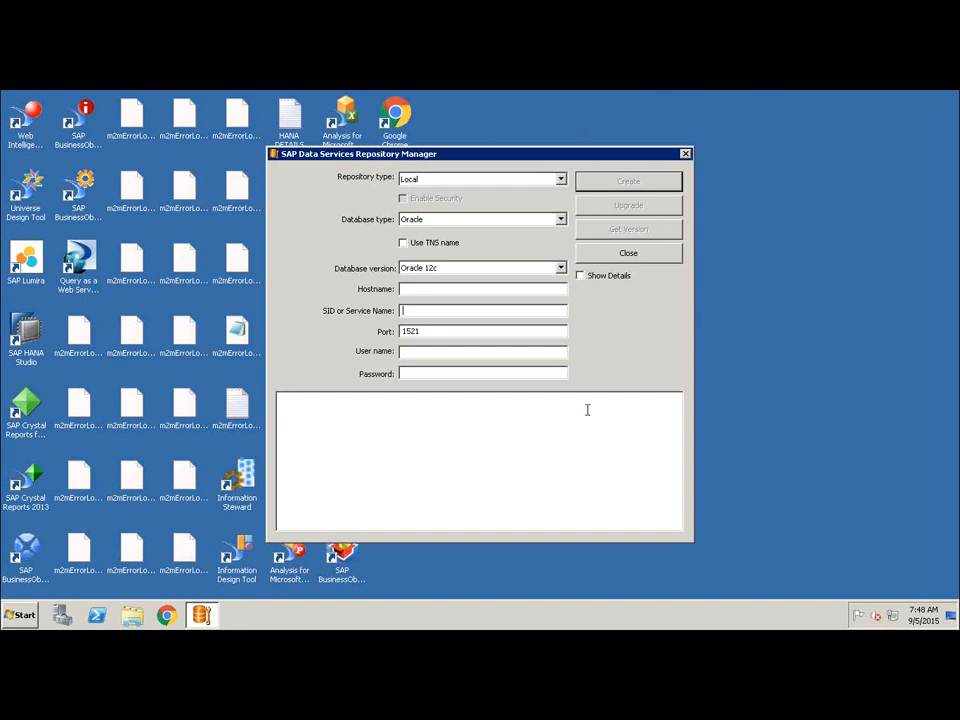
Handwrite the letters S and T in yellow over the empty message area of the Repository Manager as a screen annotation.
left_click(392, 409)
key("ctrl+2")
mouse_move(381, 433)
left_mouse_down()
mouse_move(403, 458)
mouse_move(386, 465)
mouse_move(392, 458)
left_mouse_up()
left_click_drag(478, 405, 510, 485)
left_click_drag(436, 423, 510, 404)
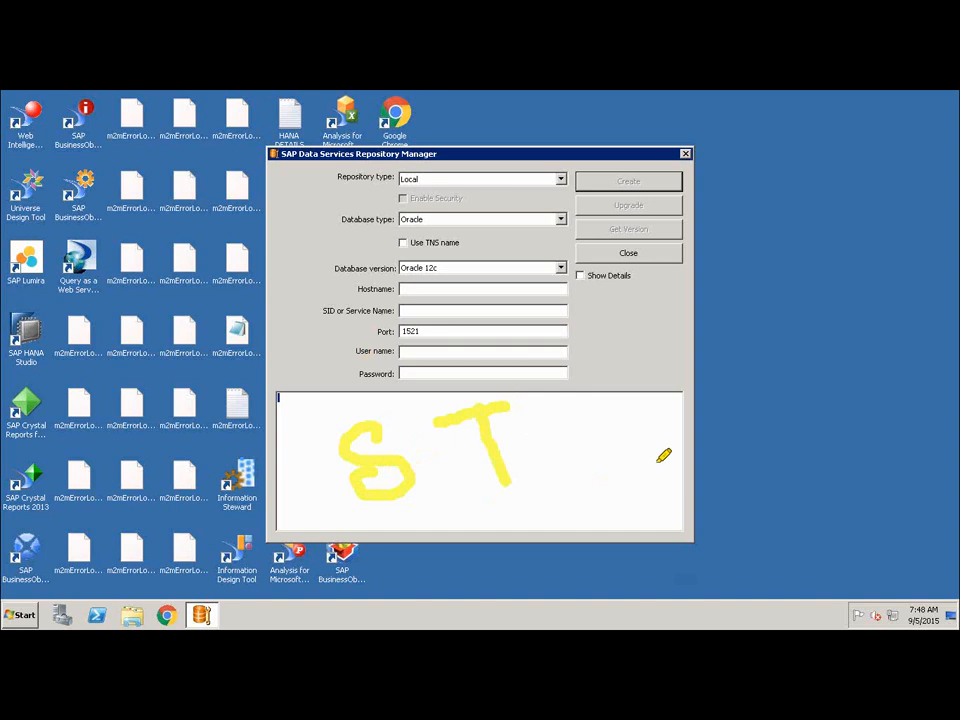
Clear the screen annotation, close the Repository Manager and open the Data Services Server Manager.
key("Escape")
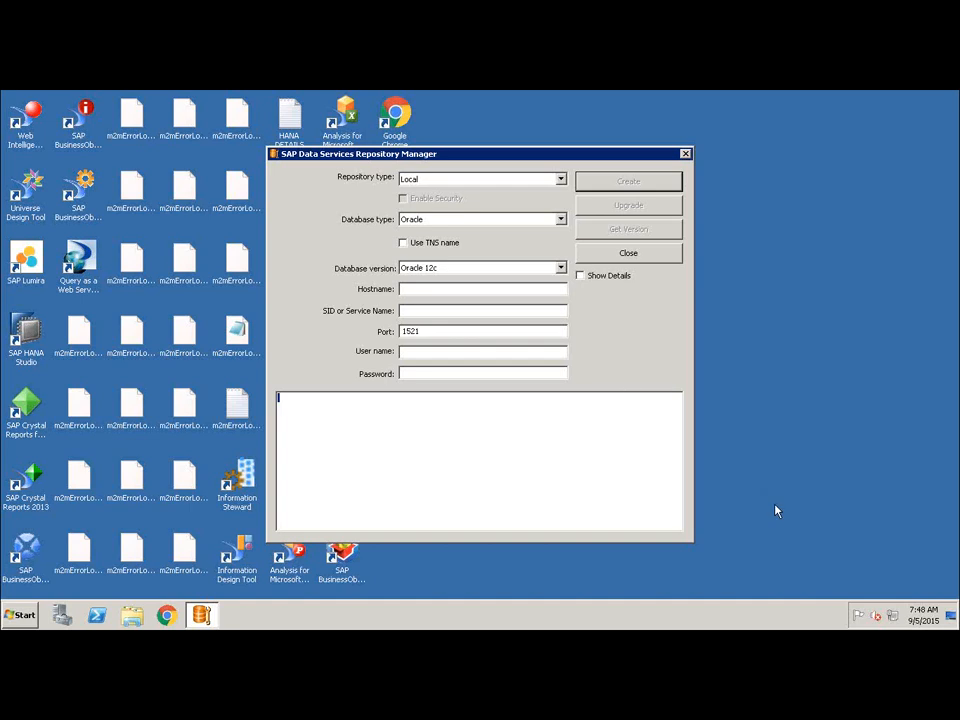
left_click(685, 155)
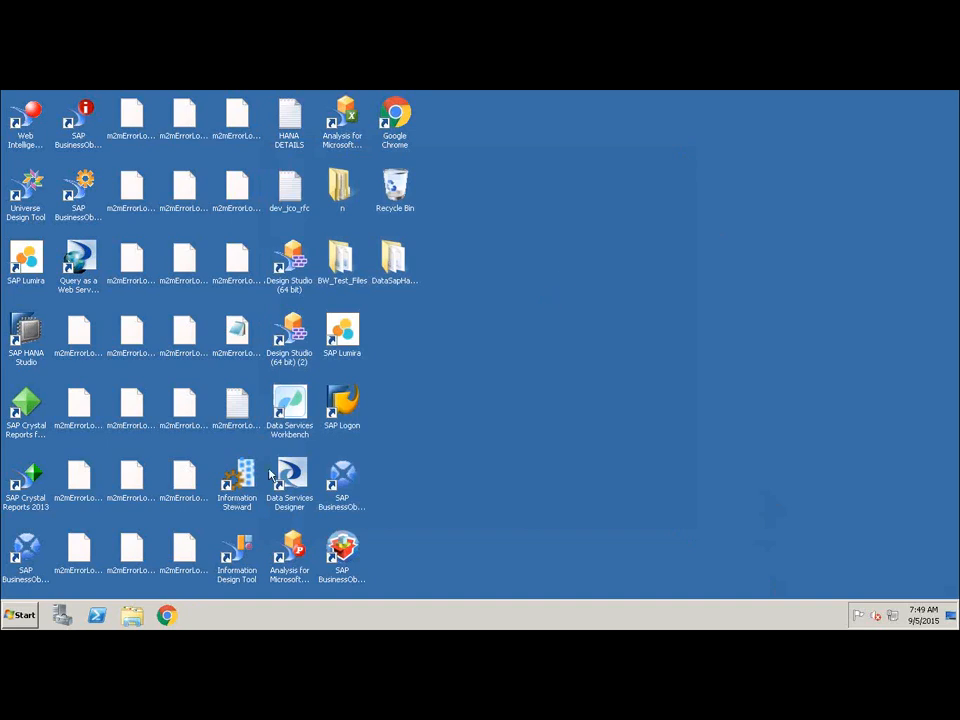
left_click(20, 615)
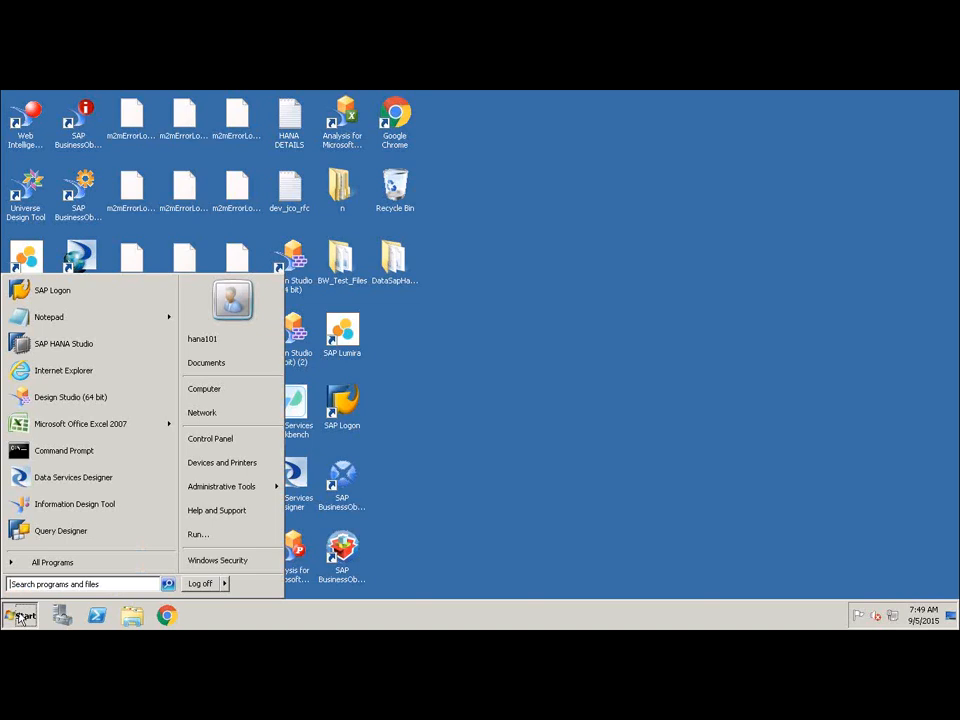
left_click(50, 562)
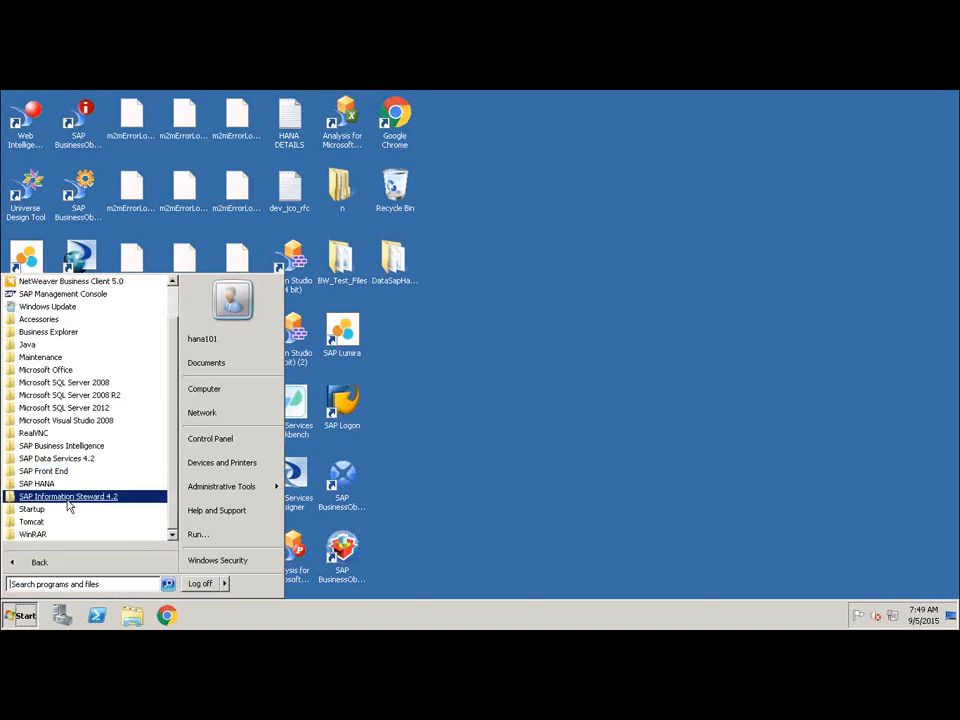
left_click(55, 458)
left_click(67, 510)
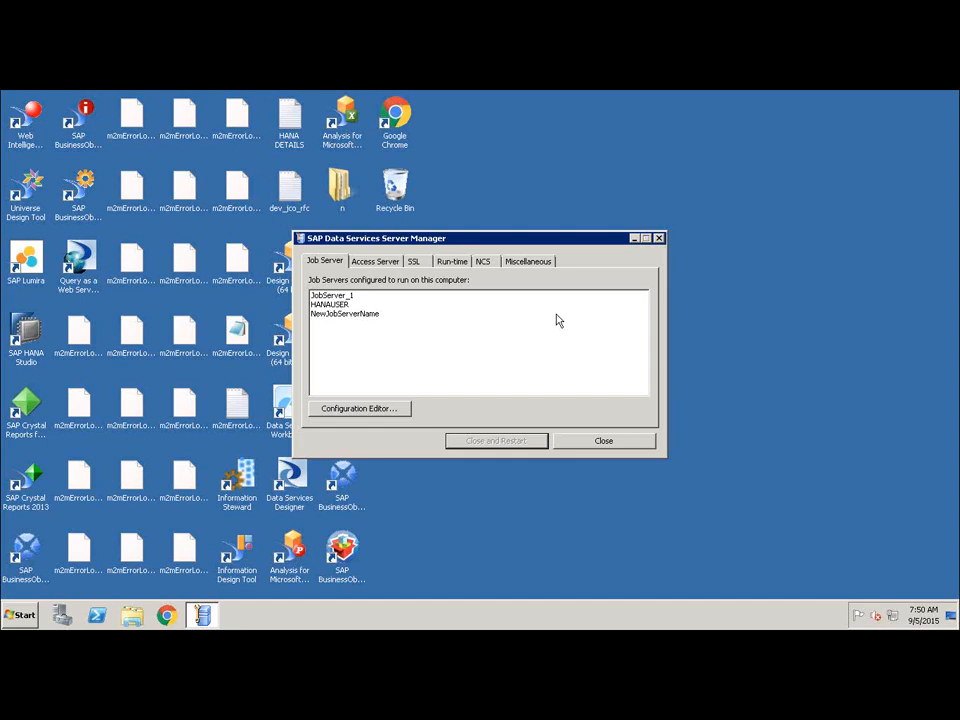
Close the Server Manager and start the Data Services Designer from the SAP Data Services 4.2 programs.
left_click(658, 239)
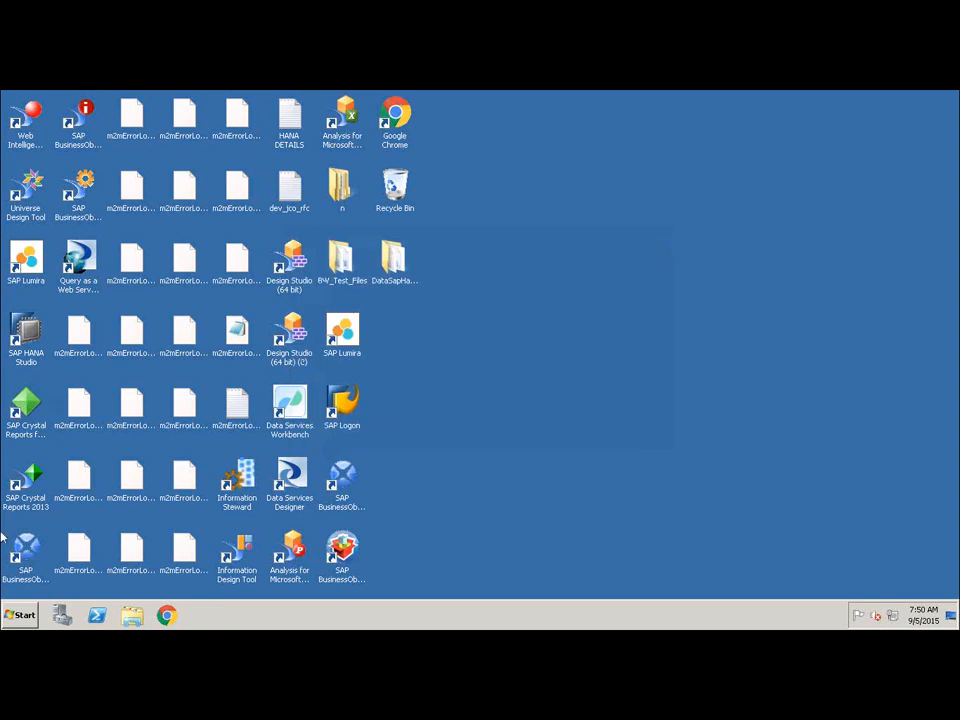
left_click(50, 562)
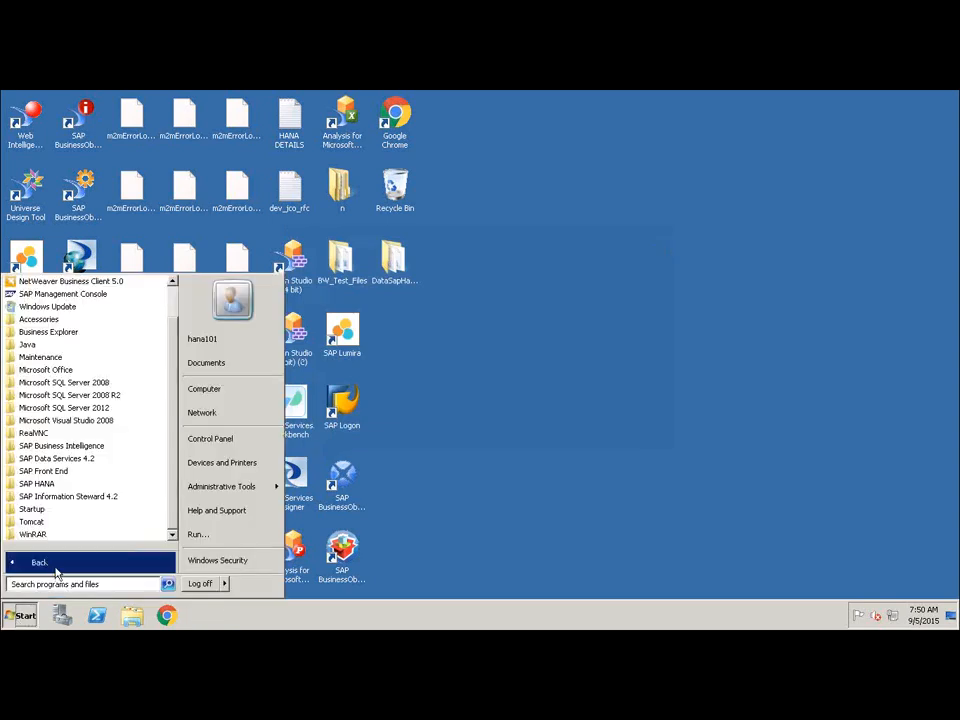
left_click(80, 458)
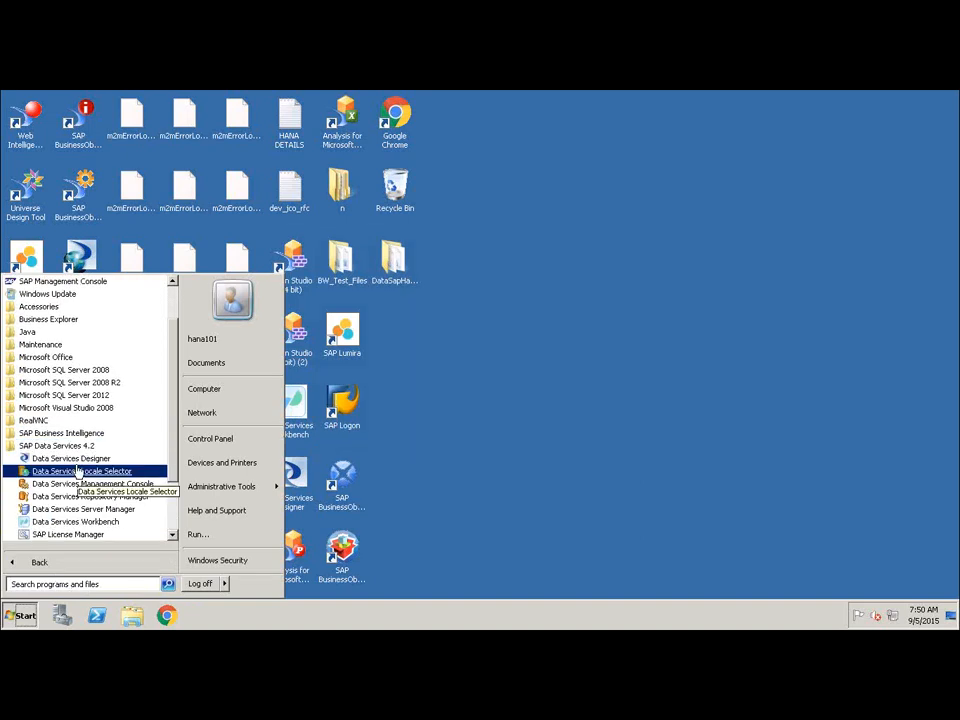
left_click(76, 460)
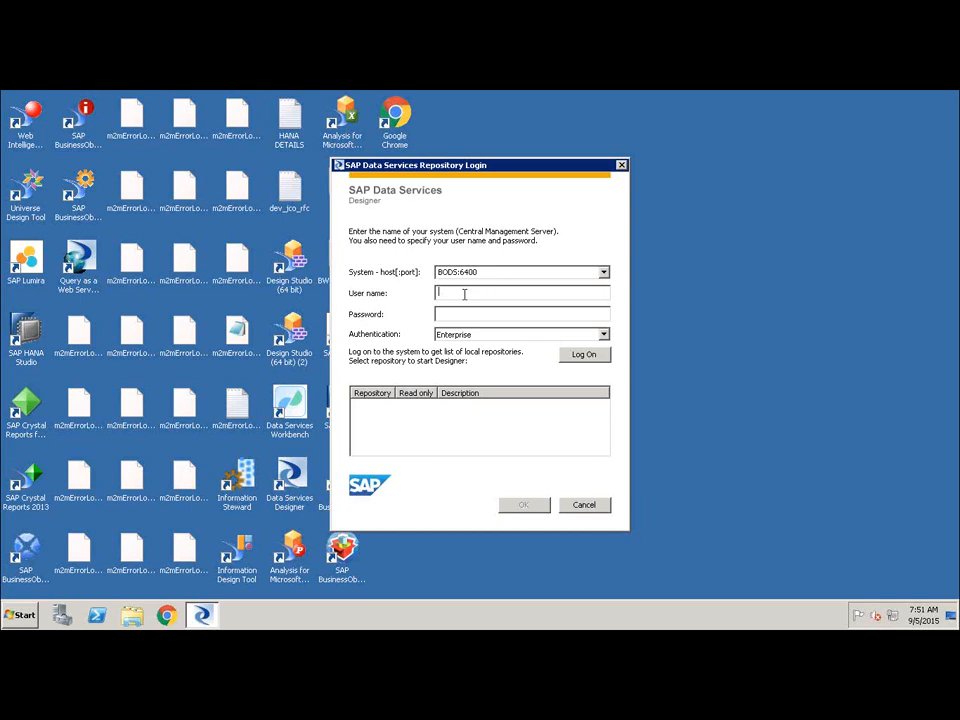
Log on to the BODS:6400 system with the user name and account password, and open the HANAUSER repository.
type("hanauser")
key("Tab")
type("***********")
left_click(570, 355)
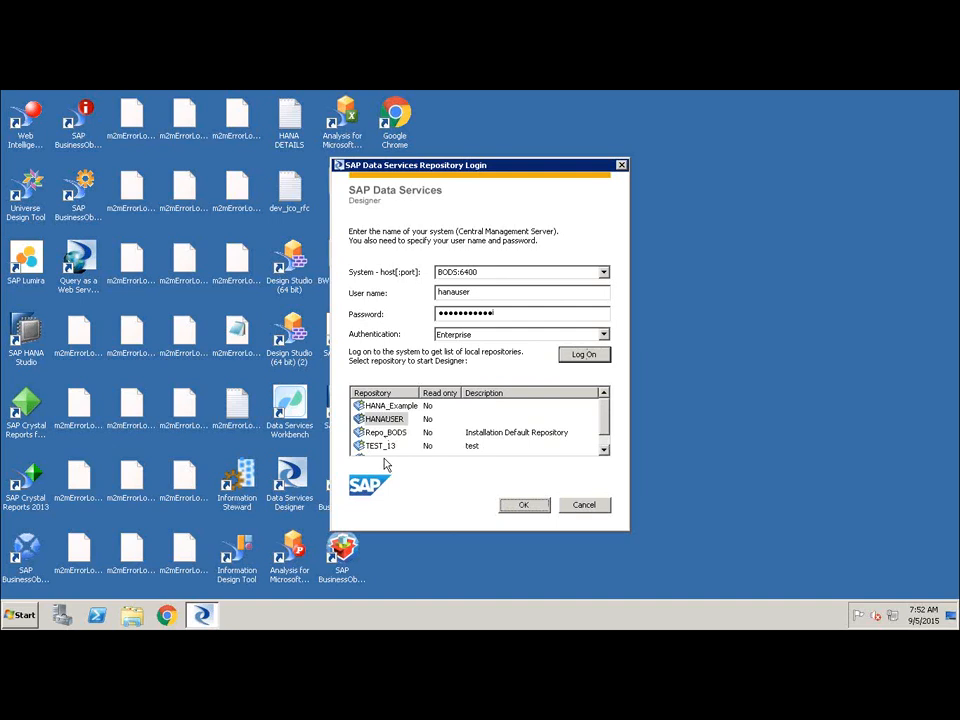
left_click(386, 420)
left_click(512, 506)
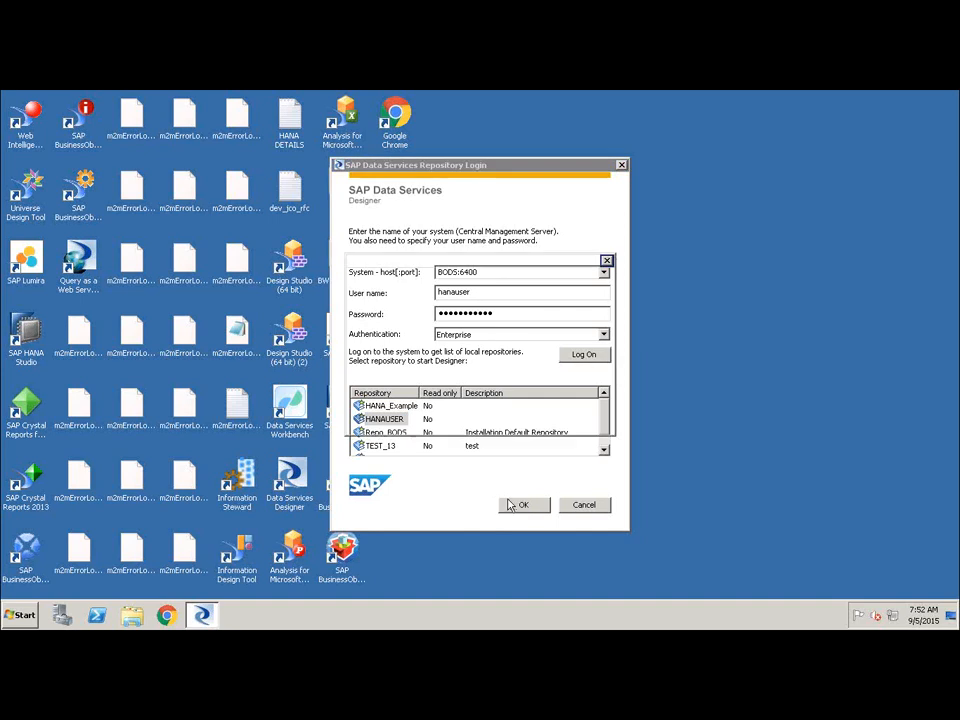
left_click(491, 420)
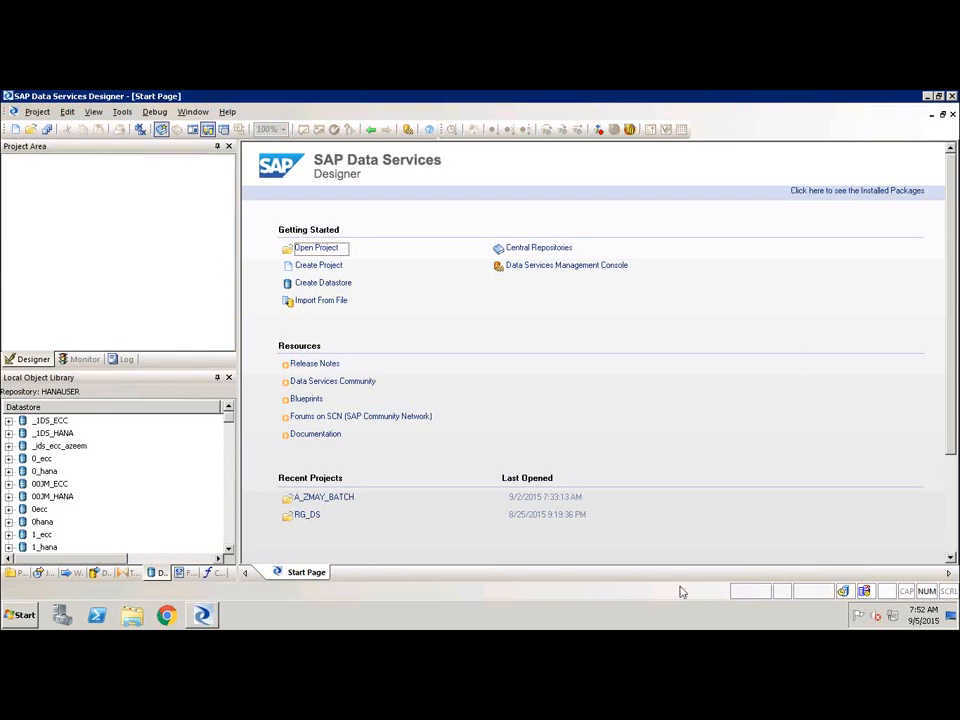
Circle the Project Area, Local Object Library and workspace in yellow, highlight the Local Object Library title, and clear the annotations.
mouse_move(176, 204)
left_mouse_down()
mouse_move(47, 253)
mouse_move(178, 218)
left_mouse_up()
mouse_move(176, 486)
left_mouse_down()
mouse_move(158, 412)
mouse_move(45, 482)
mouse_move(167, 497)
mouse_move(176, 472)
left_mouse_up()
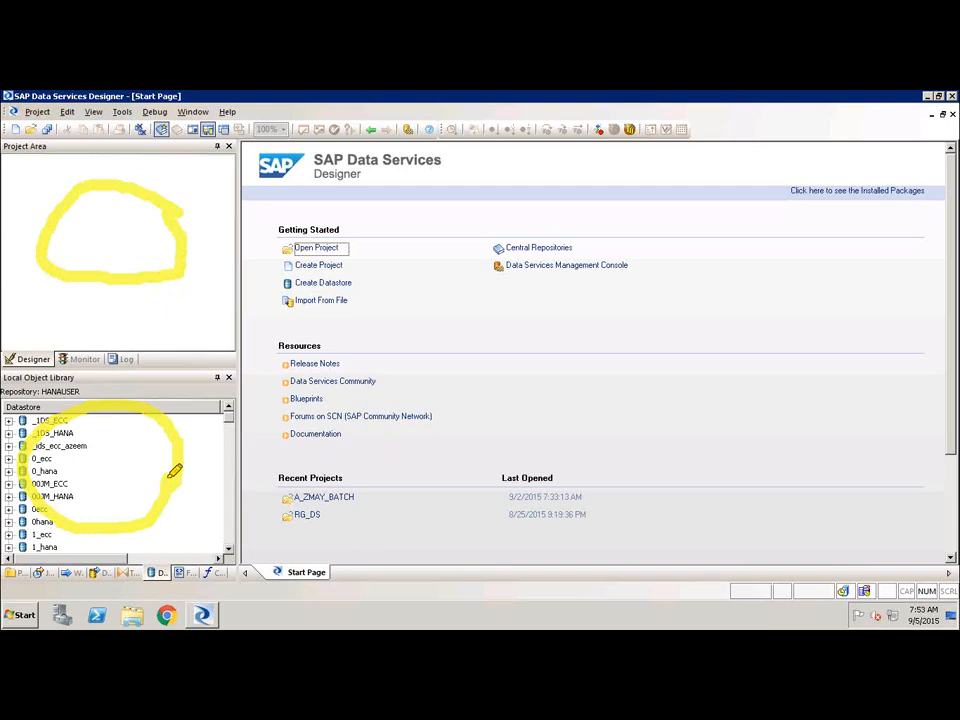
mouse_move(407, 429)
left_mouse_down()
mouse_move(465, 238)
mouse_move(649, 169)
mouse_move(824, 362)
mouse_move(403, 411)
left_mouse_up()
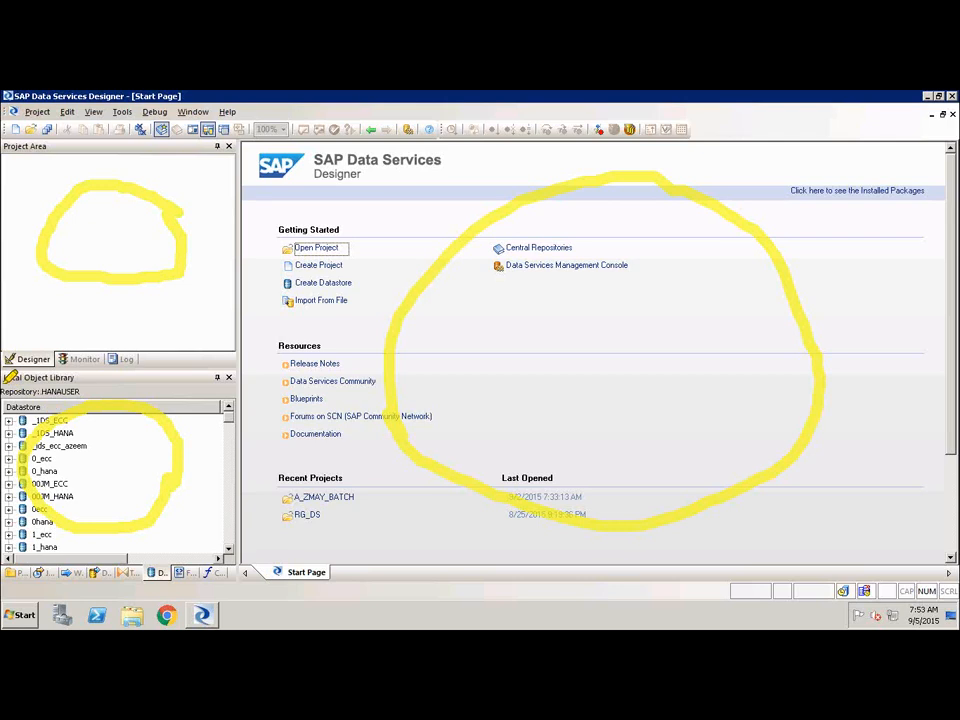
left_click_drag(5, 372, 75, 377)
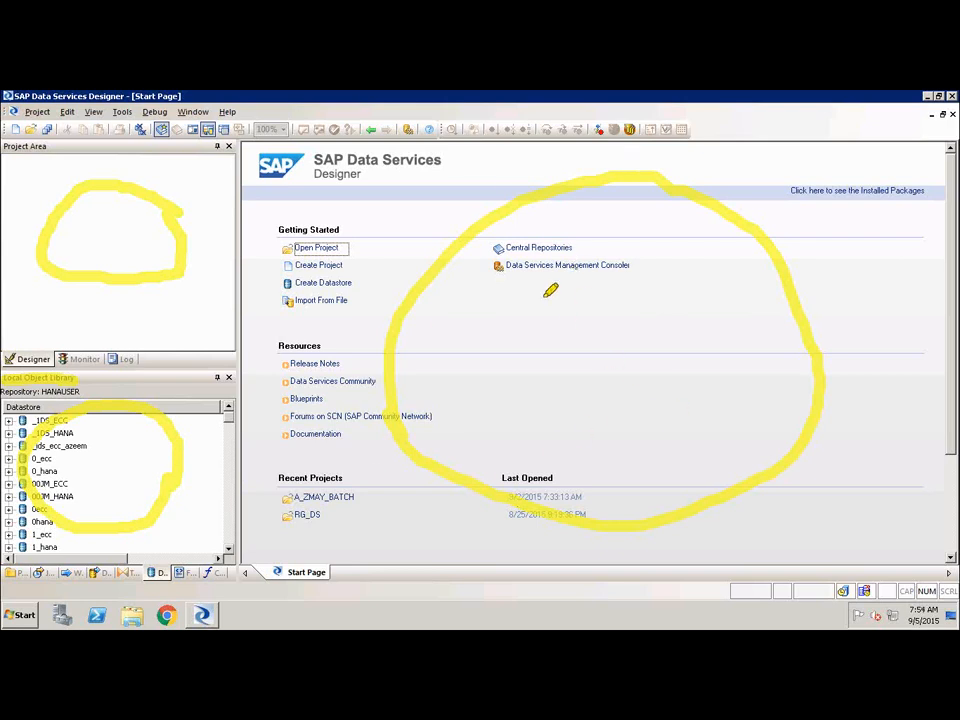
left_click(740, 590)
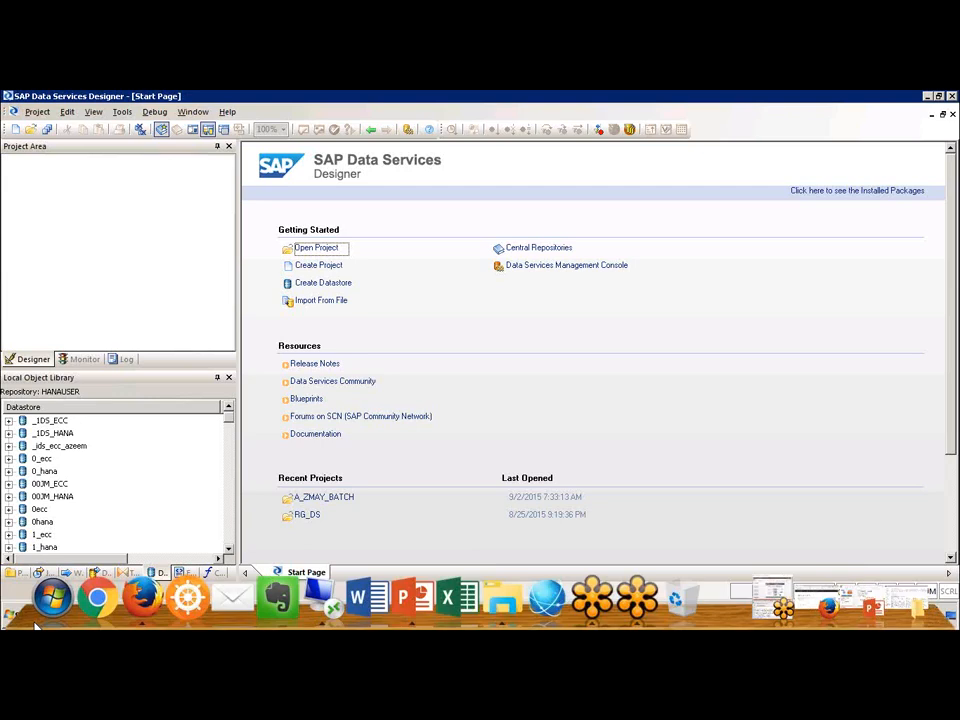
Open the 2demo project from the project list of the Local Object Library.
left_click(40, 573)
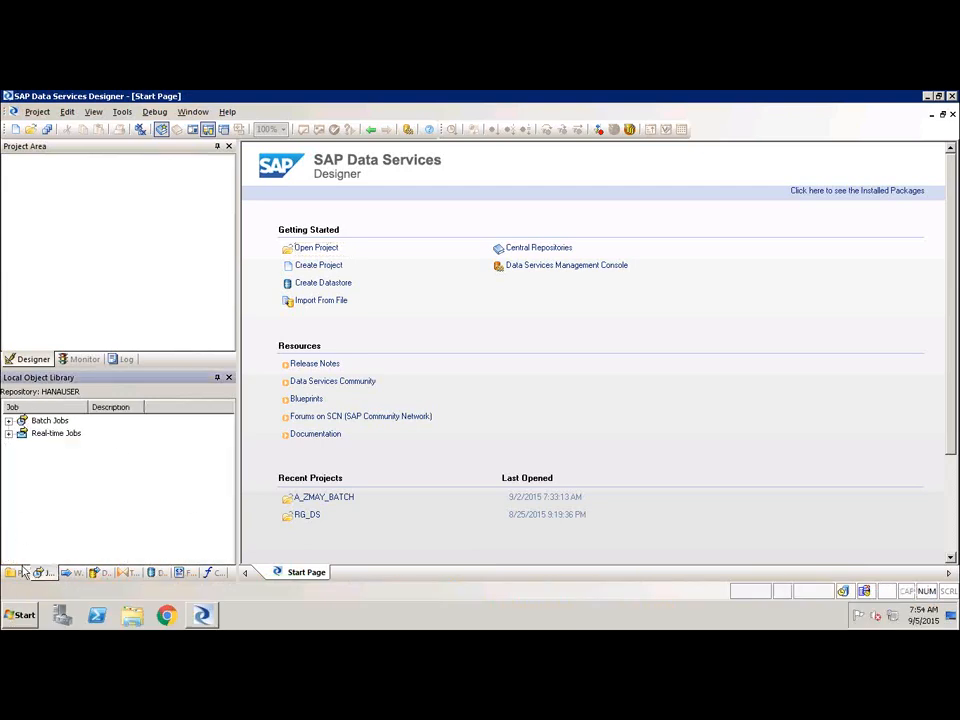
left_click(14, 573)
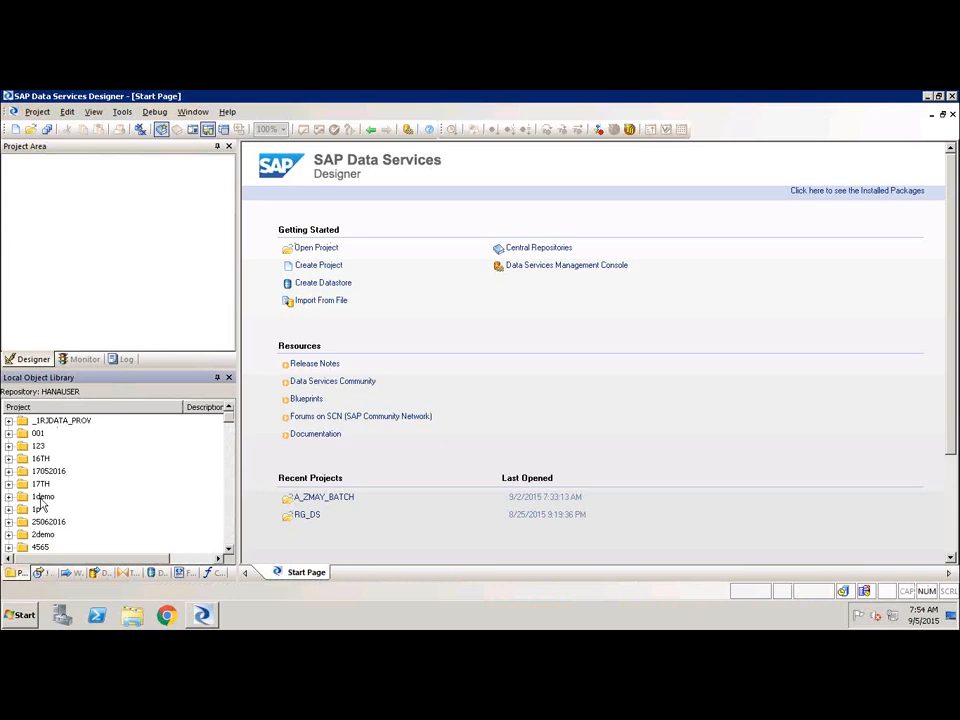
left_click(42, 535)
right_click(44, 539)
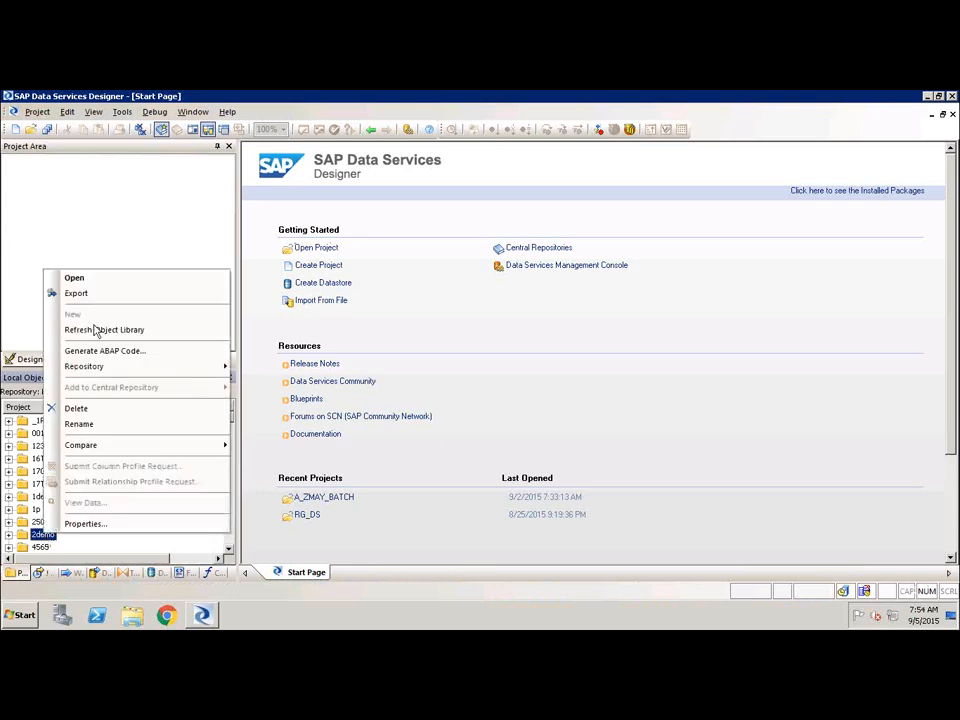
left_click(98, 278)
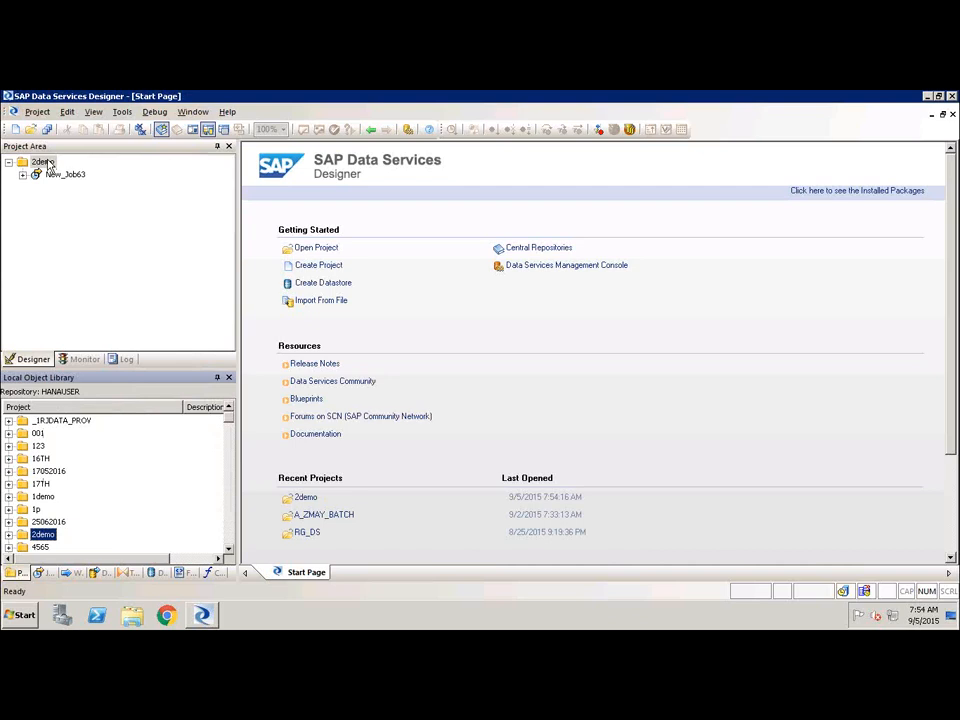
Collapse and re-expand the 2demo project and examine which job types can be created in it.
left_click(9, 162)
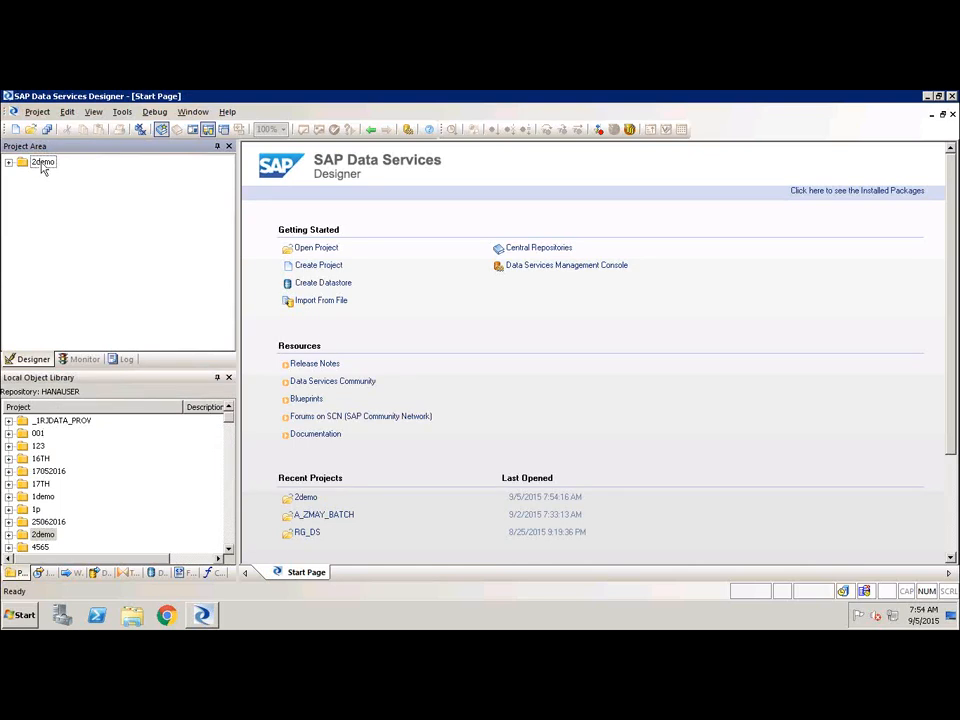
left_click(9, 162)
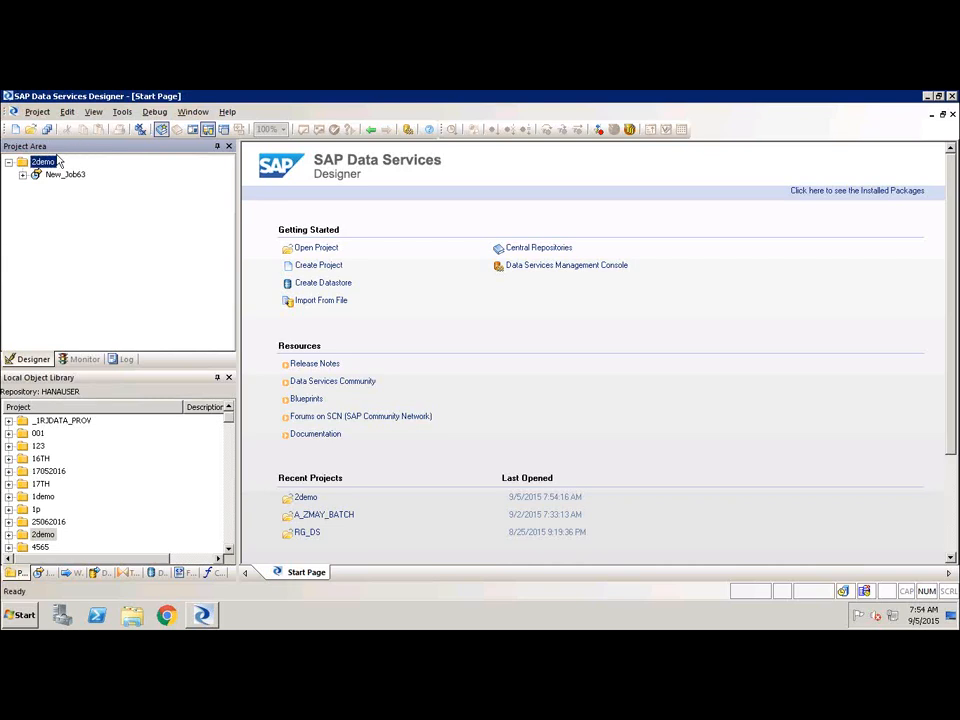
right_click(51, 166)
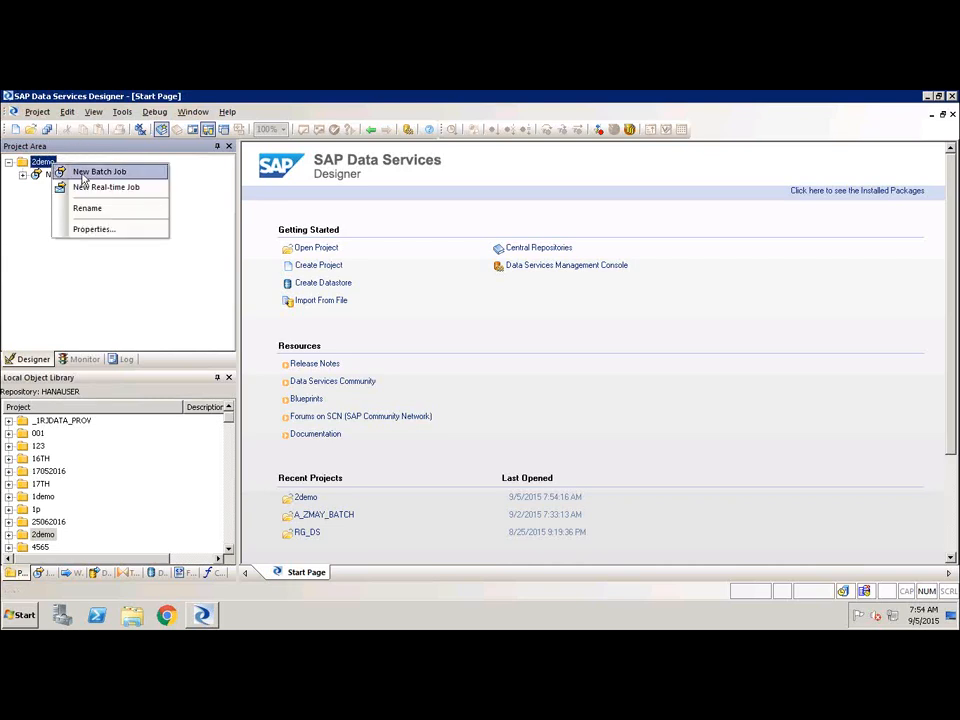
left_click(42, 217)
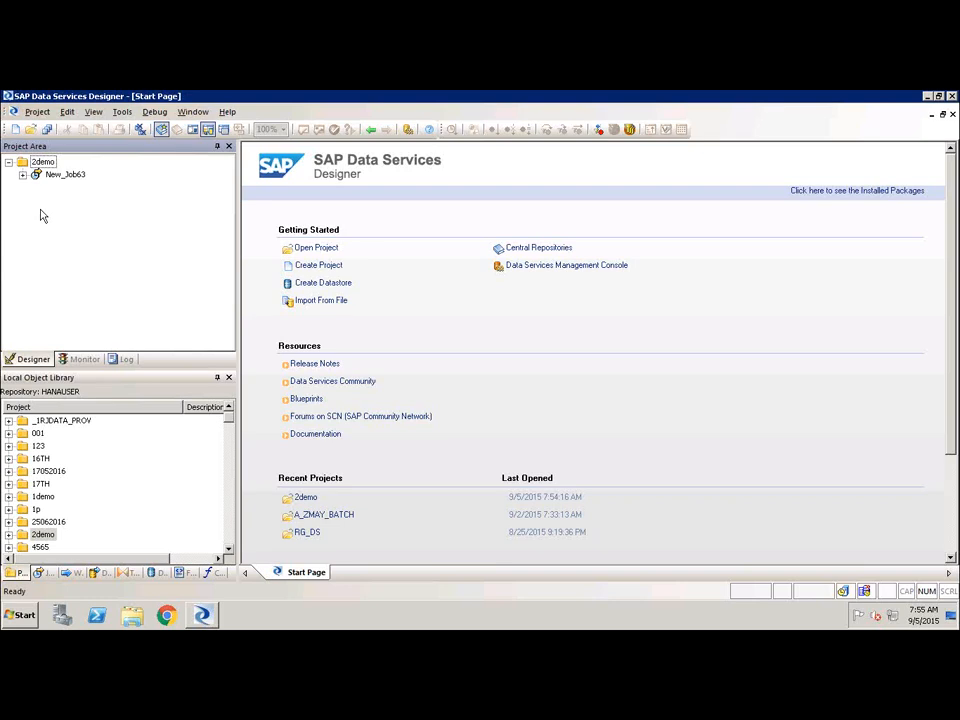
Expand and open New_Job63 in the 2demo project, and examine the actions available for the job.
left_click(22, 174)
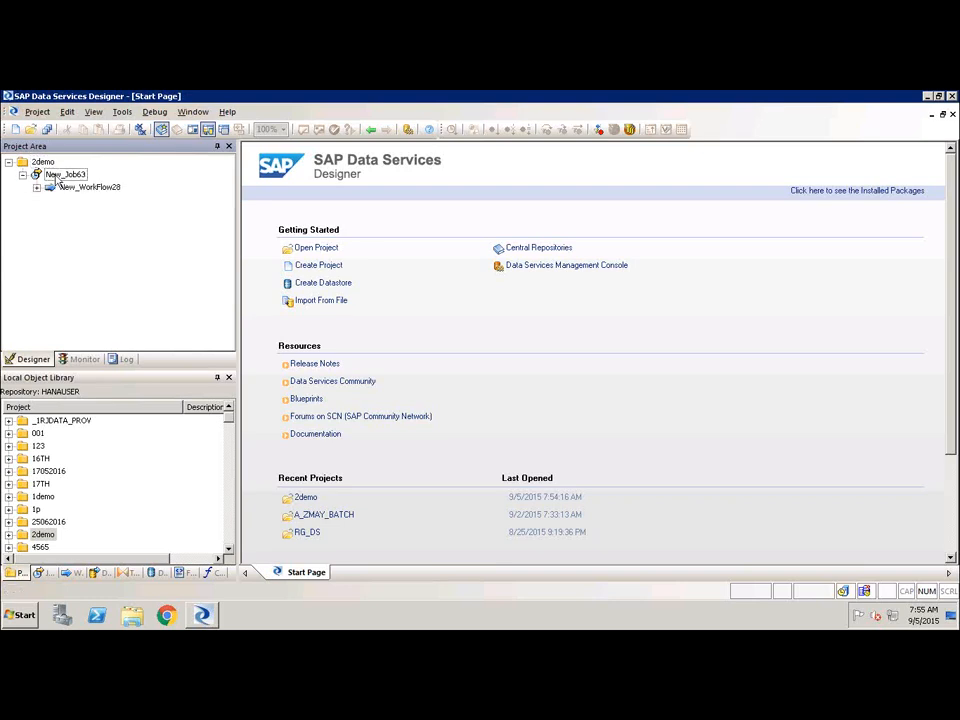
left_click(57, 175)
right_click(57, 176)
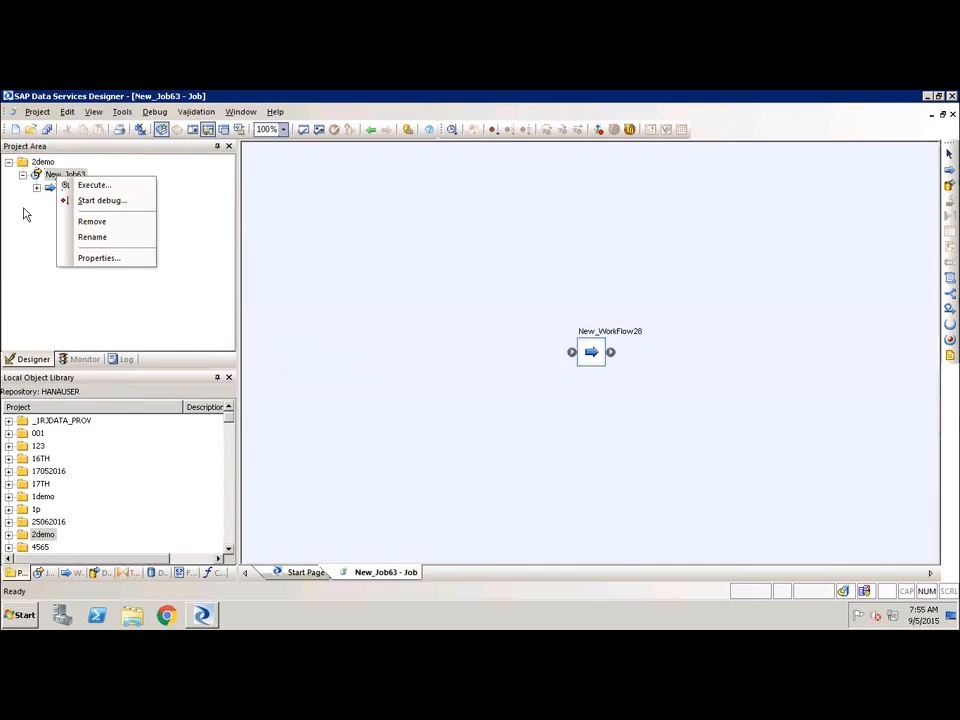
left_click(22, 248)
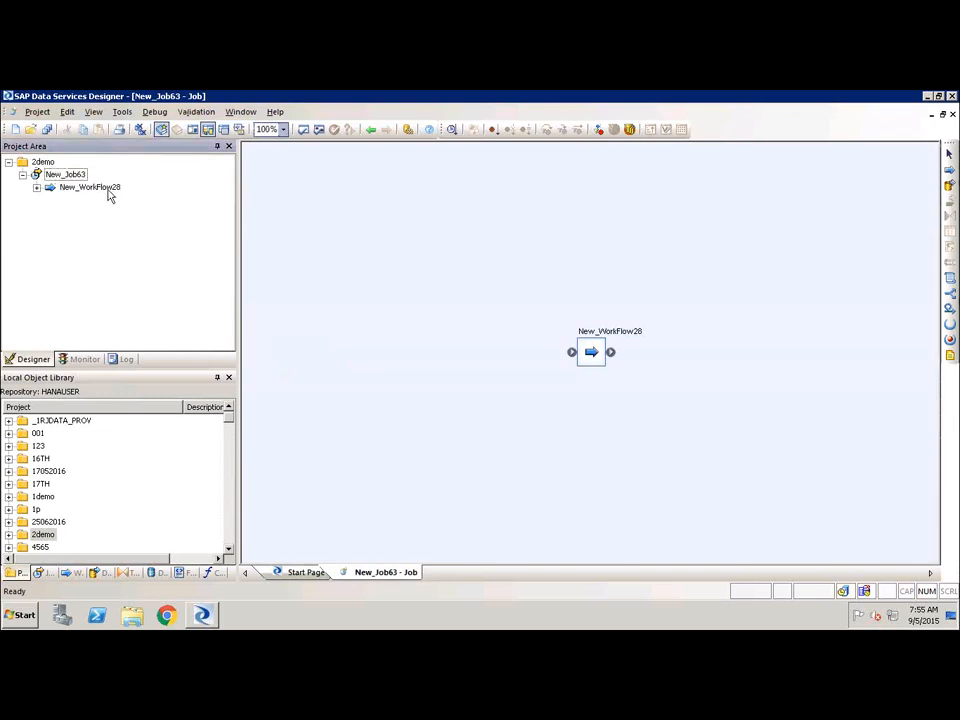
Open New_WorkFlow28 and its New_DataFlow336, and examine how the source table, query and target table are connected.
left_click(112, 191)
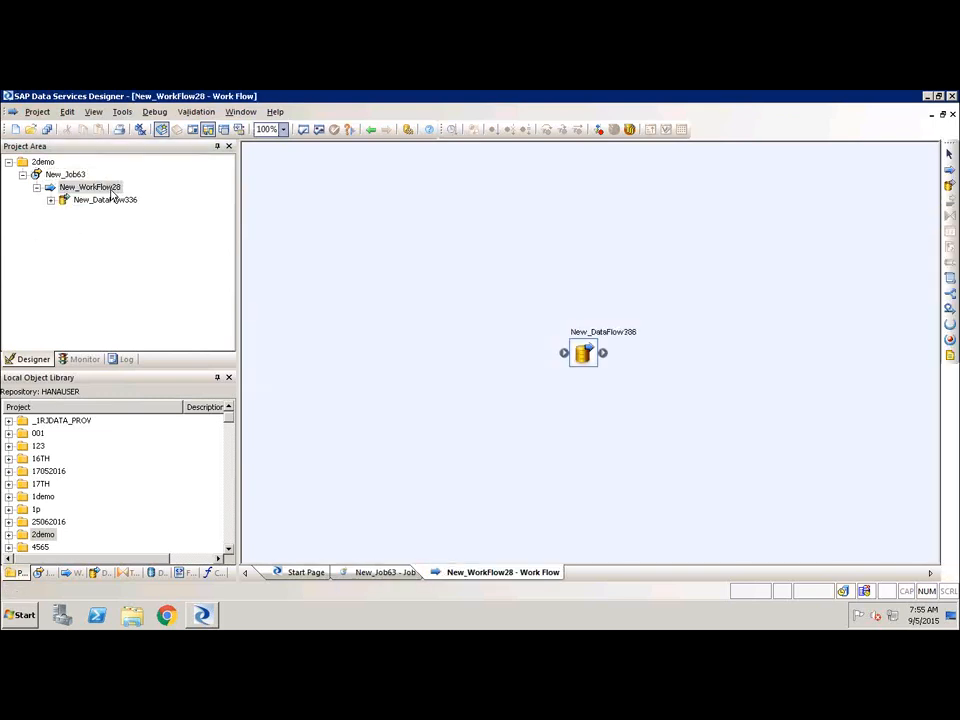
left_click(50, 200)
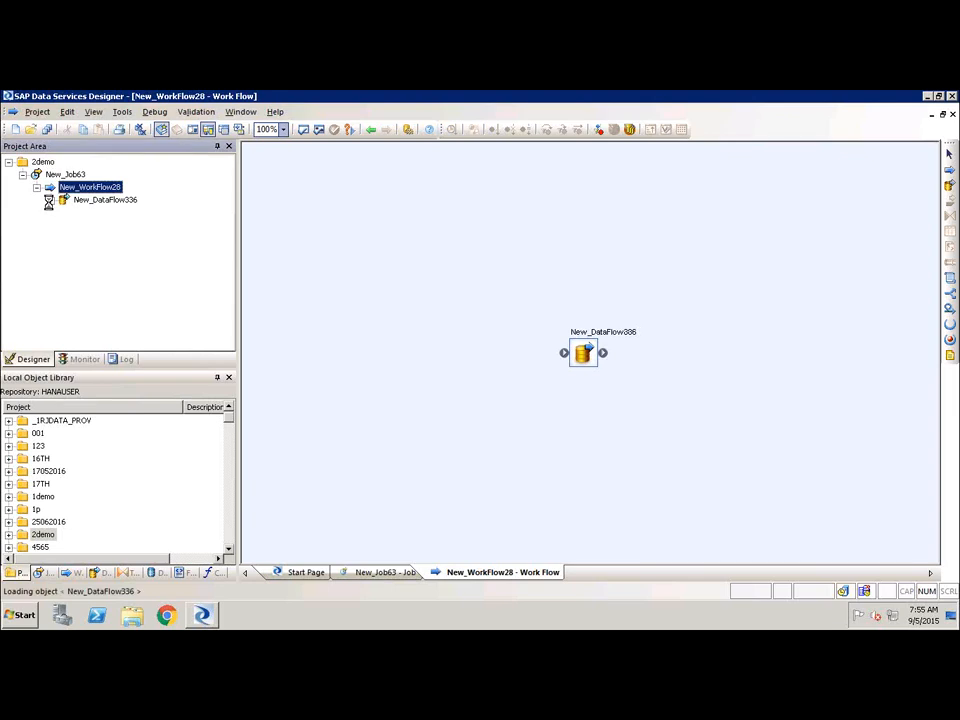
left_click(88, 201)
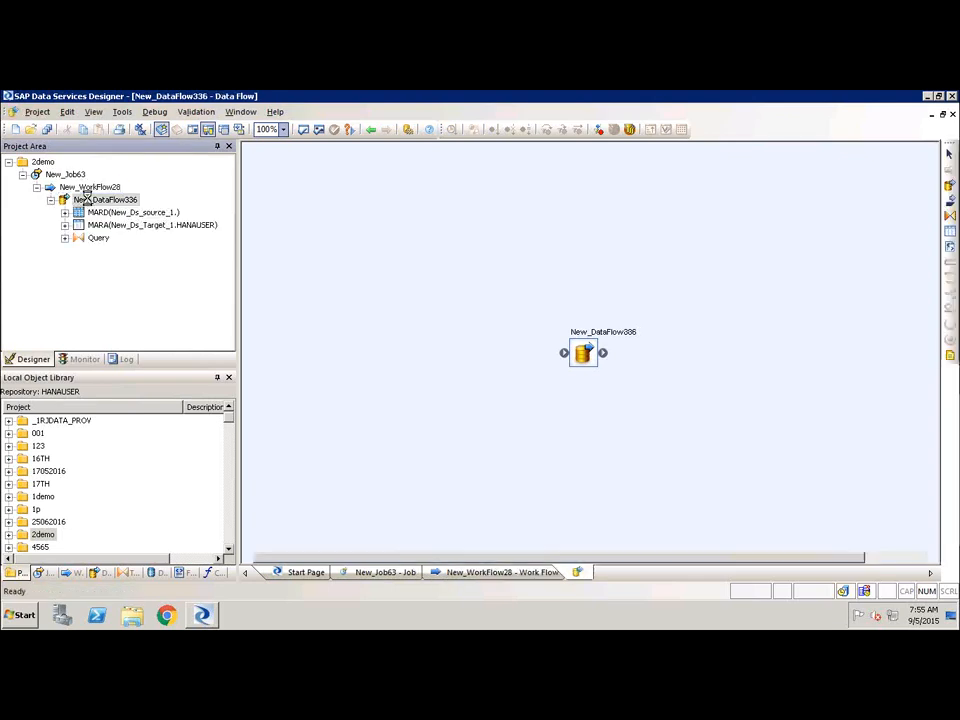
left_click(89, 188)
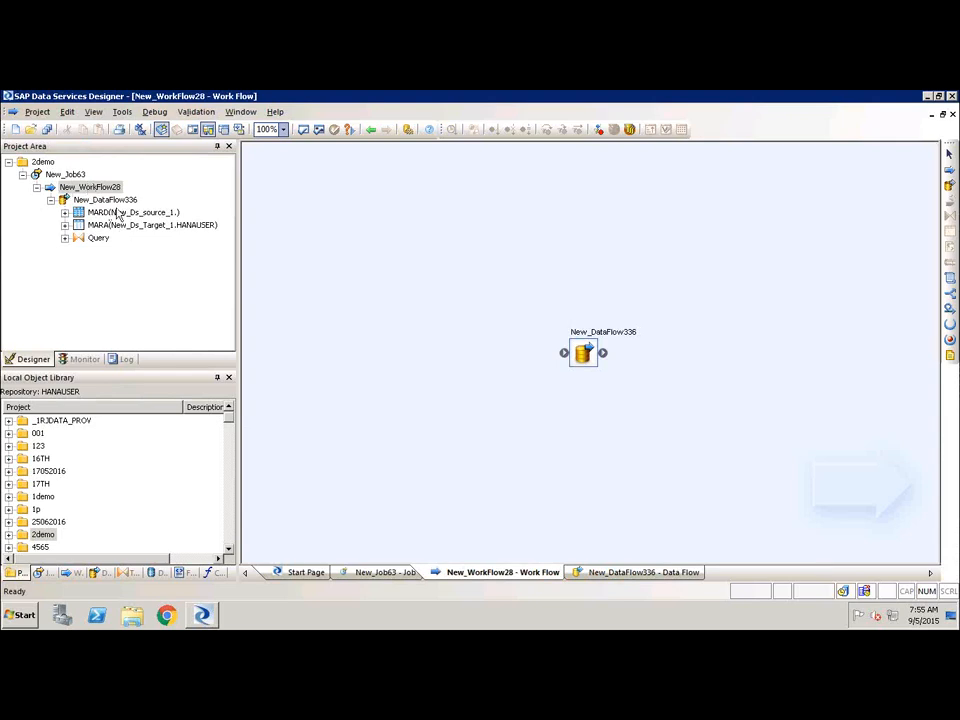
left_click(115, 200)
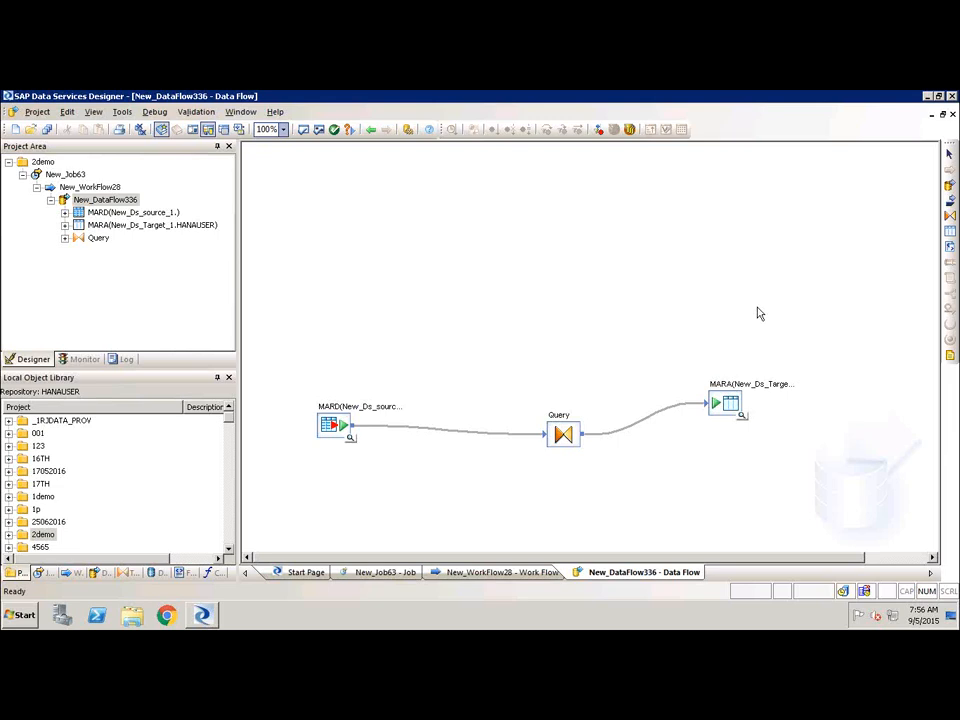
Examine the Data Integrator, Data Quality and Platform transforms in the Local Object Library, then show its list of datastores.
left_click(127, 574)
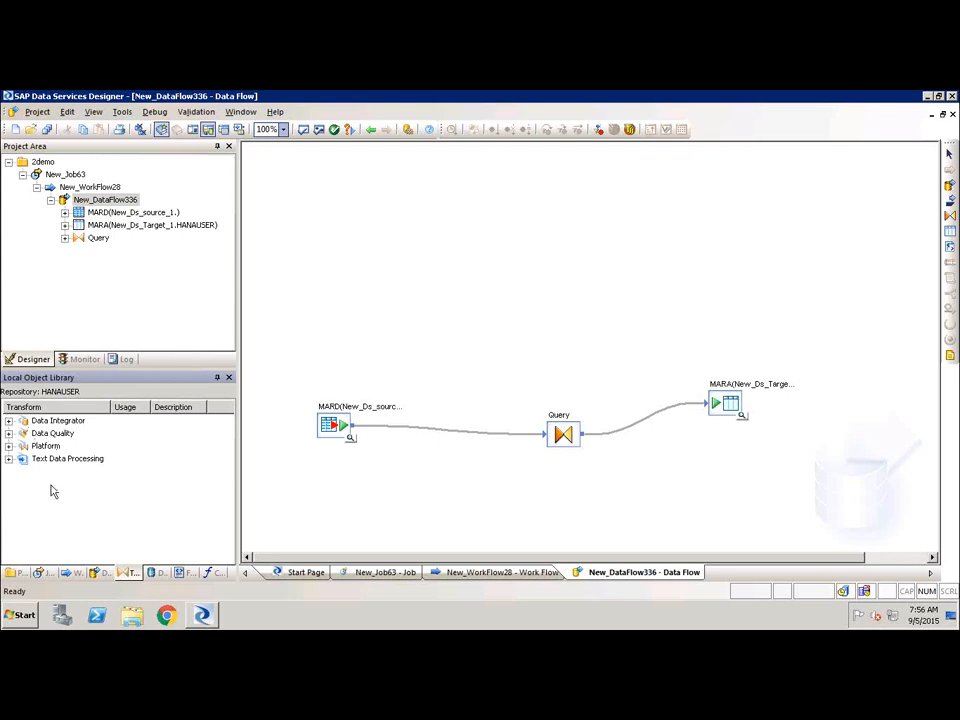
left_click(8, 422)
left_click(8, 422)
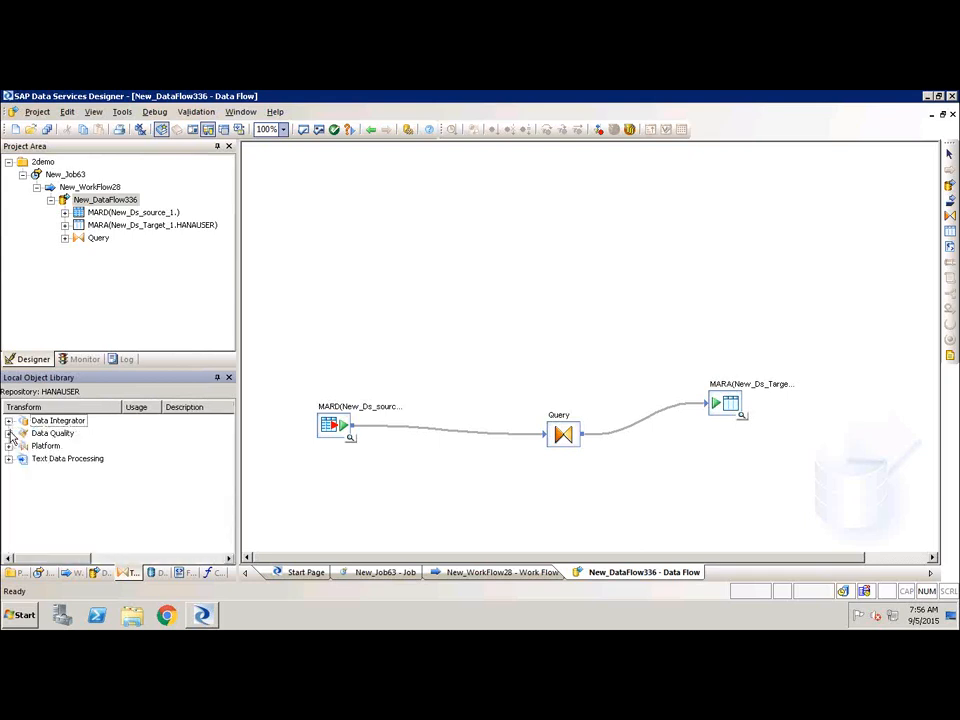
left_click(9, 438)
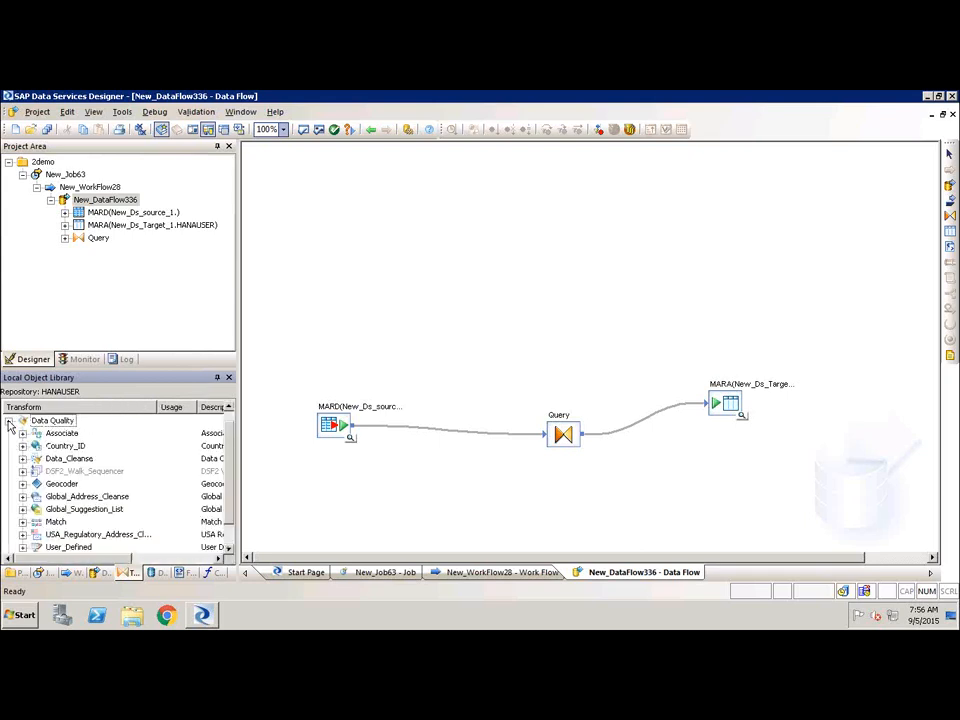
left_click(9, 421)
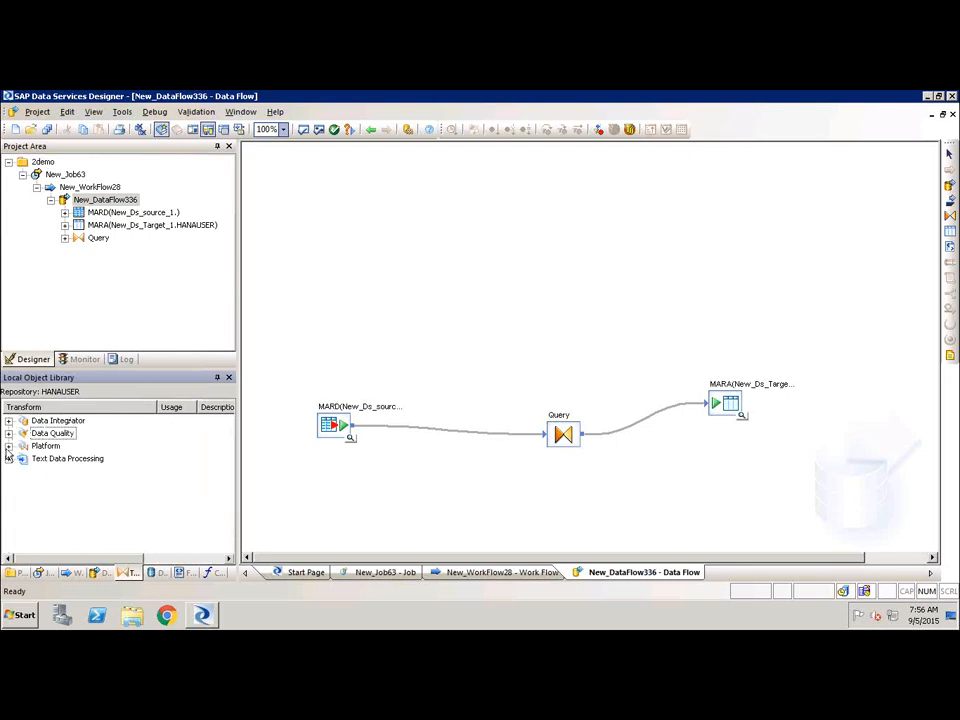
left_click(8, 446)
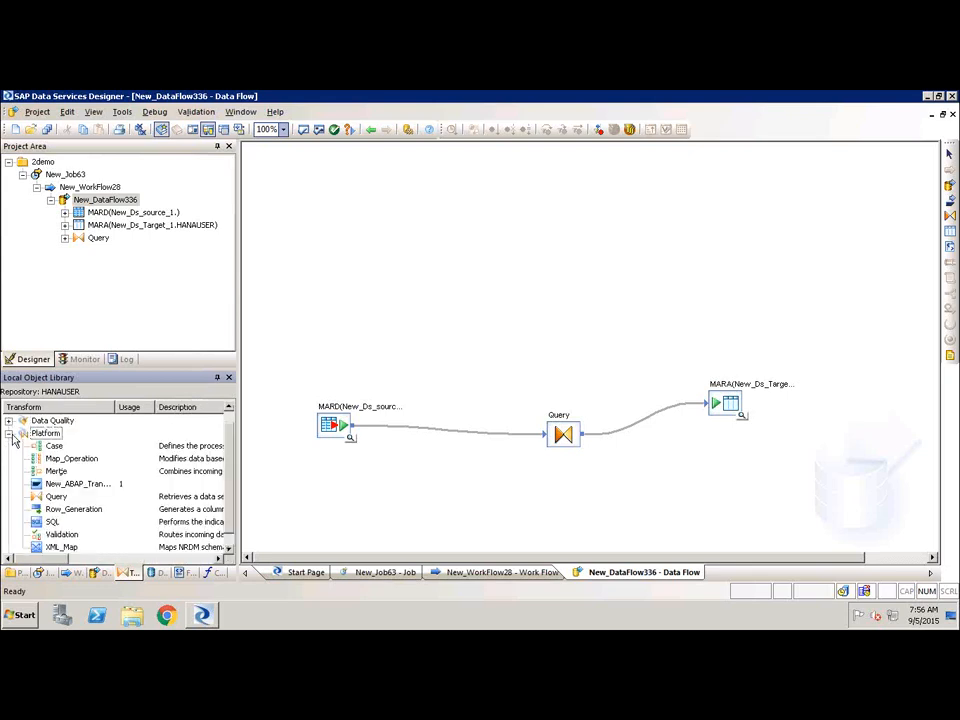
left_click(9, 434)
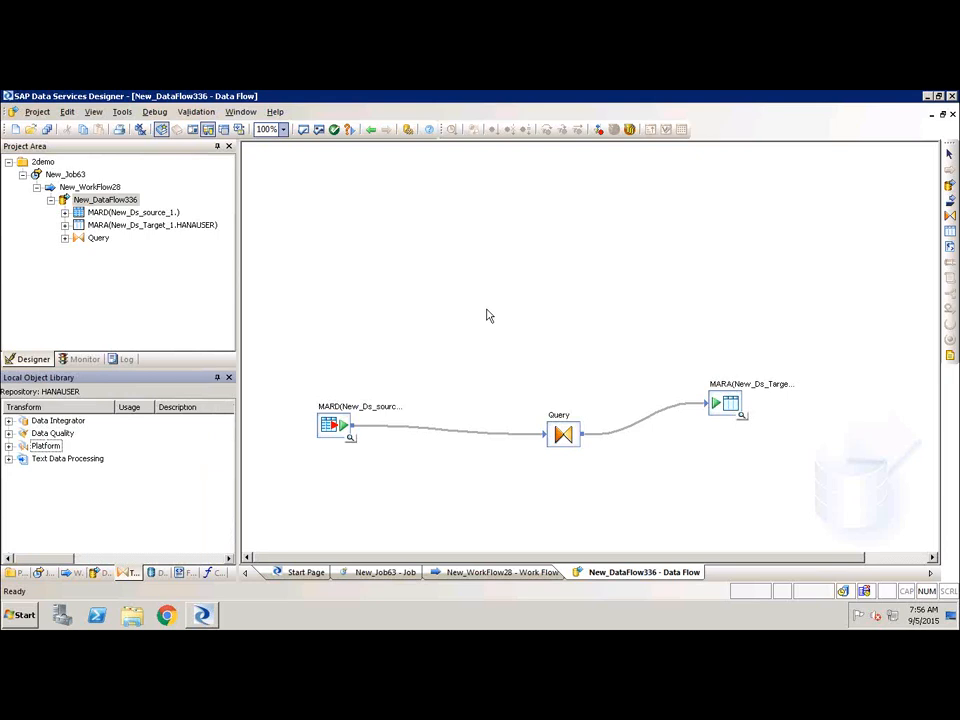
left_click(155, 572)
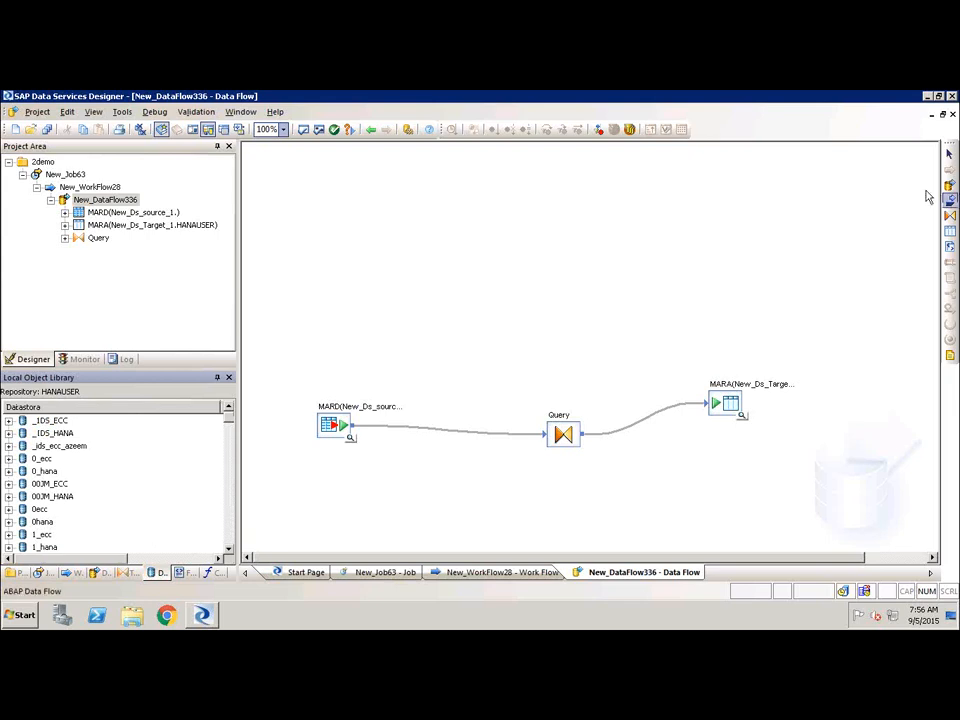
Close Data Services Designer and disconnect the remote desktop session.
left_click(953, 97)
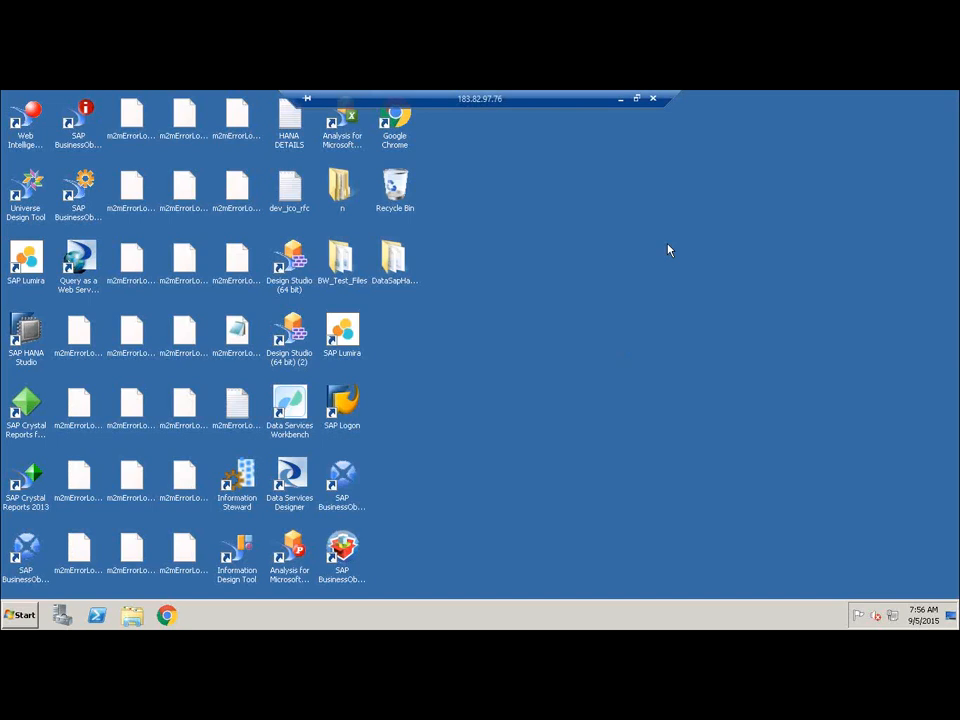
left_click(653, 99)
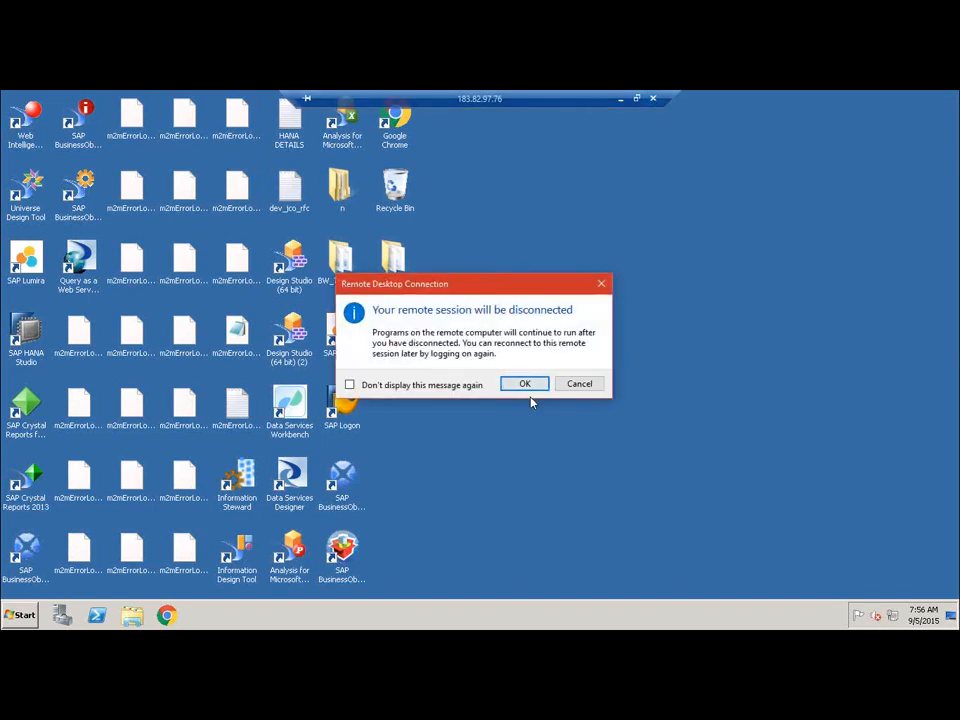